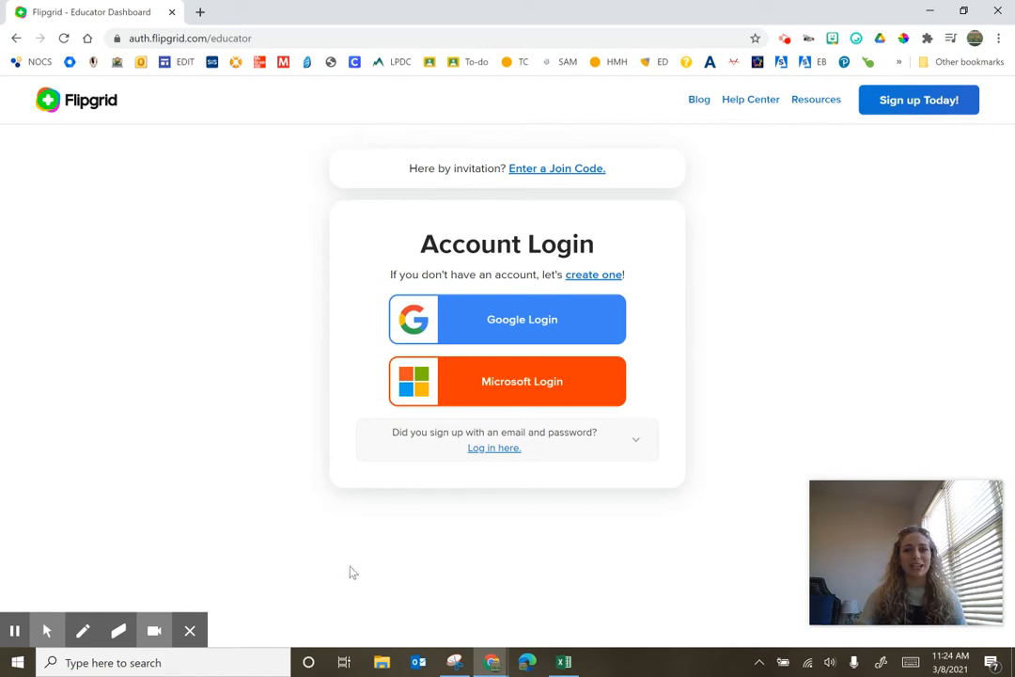
{"action": "left_click", "coordinate": [15, 630]}
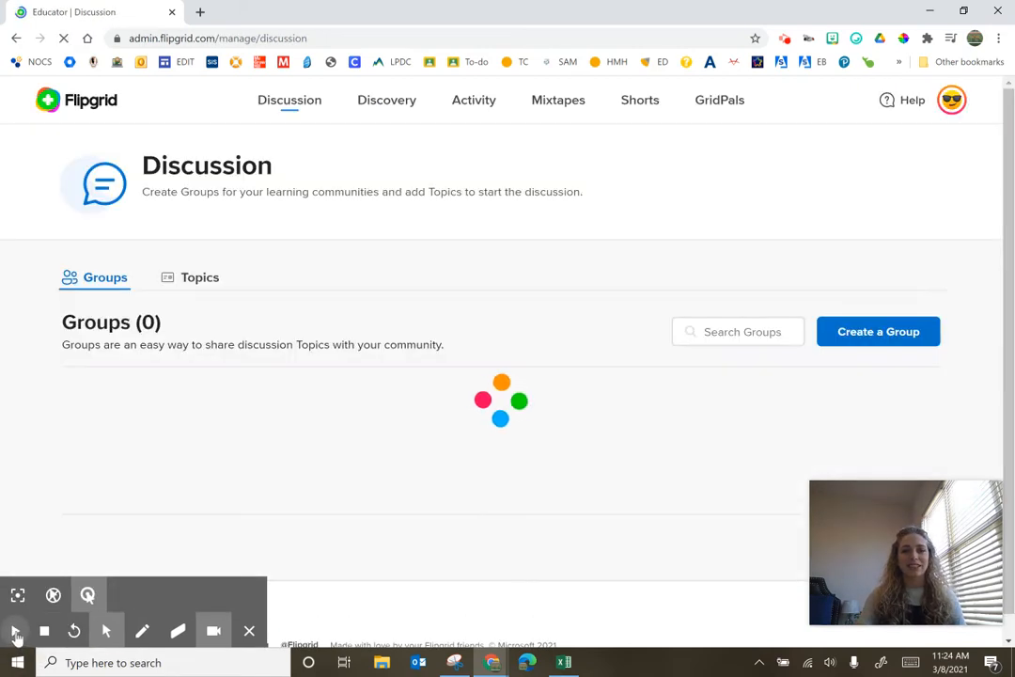
{"action": "left_click", "coordinate": [15, 631]}
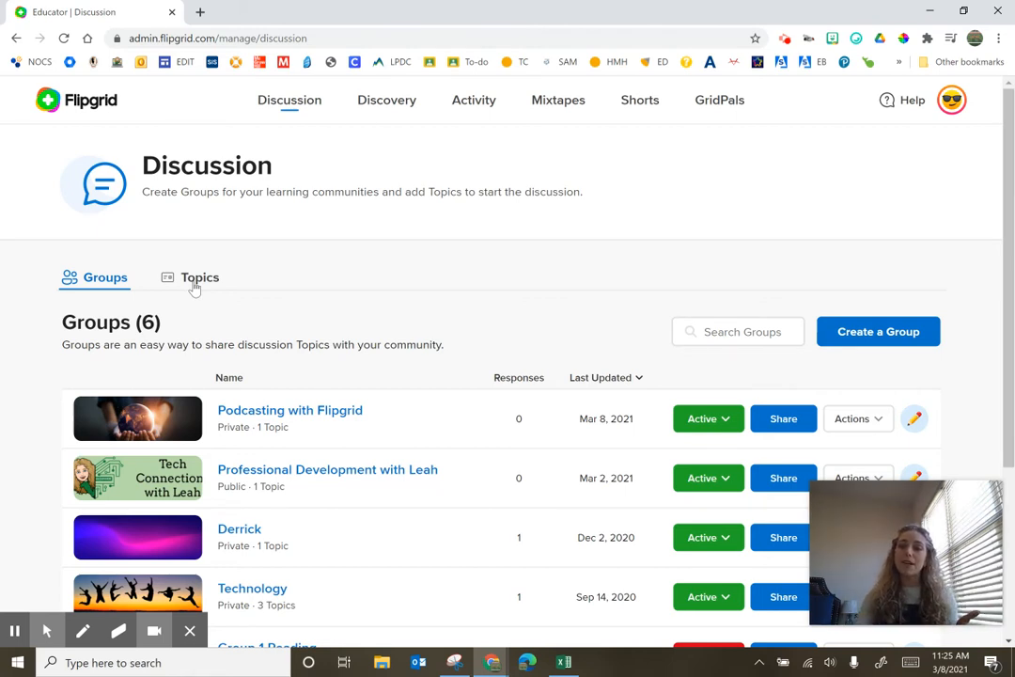
Open the Podcasting with Flipgrid group's edit settings and review its details and permissions
{"action": "scroll", "coordinate": [399, 391], "scroll_direction": "down", "scroll_amount": 1}
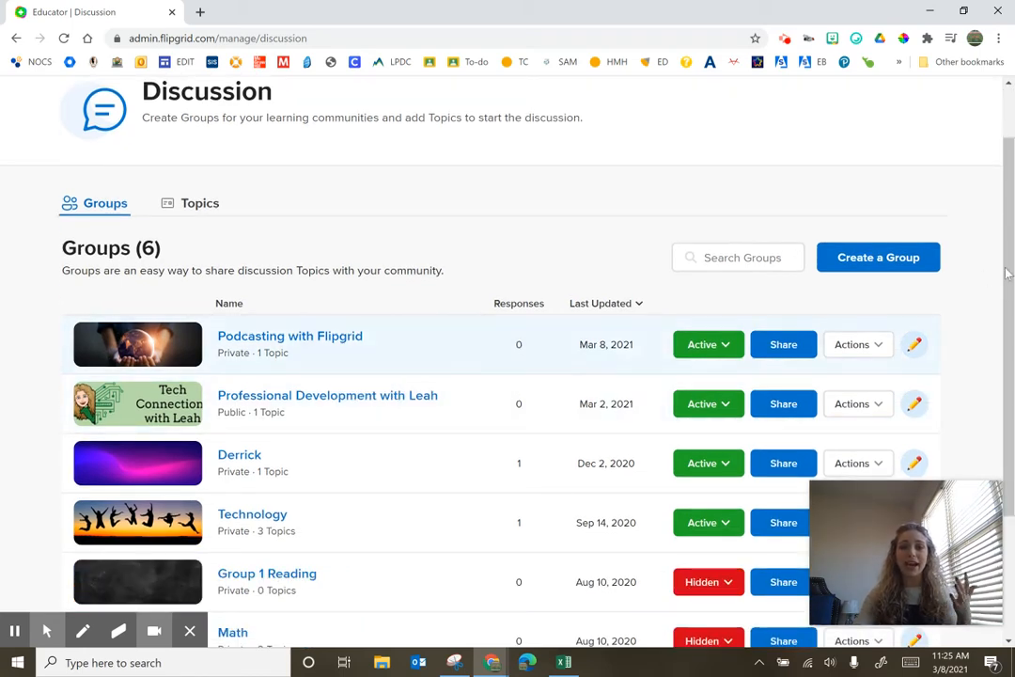
{"action": "left_click", "coordinate": [914, 346]}
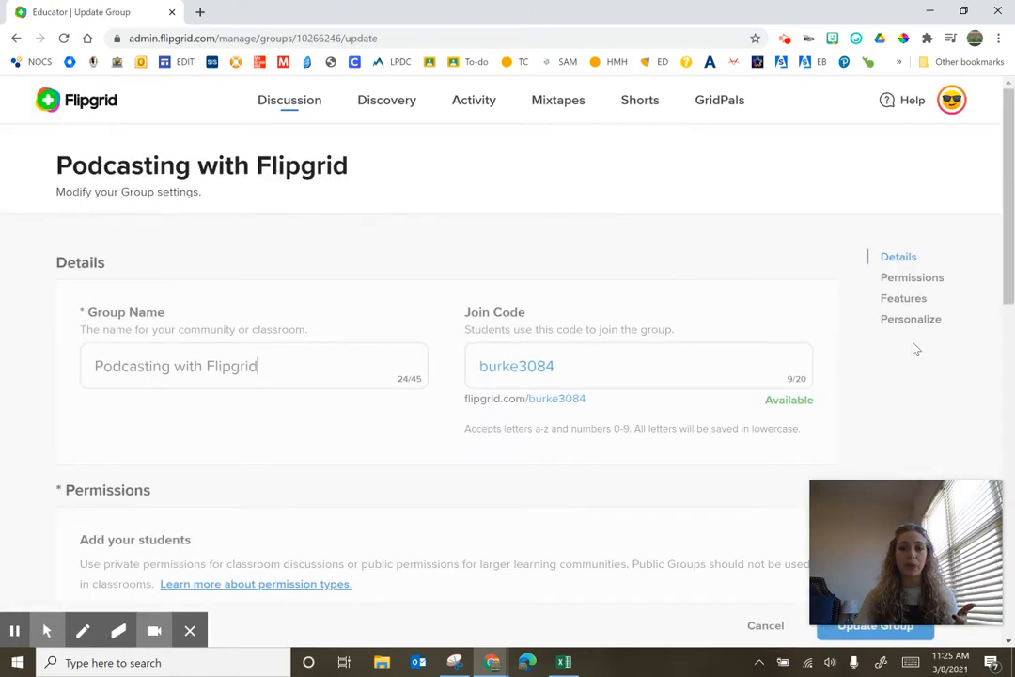
{"action": "scroll", "coordinate": [395, 325], "scroll_direction": "down", "scroll_amount": 1}
{"action": "scroll", "coordinate": [388, 318], "scroll_direction": "down", "scroll_amount": 2}
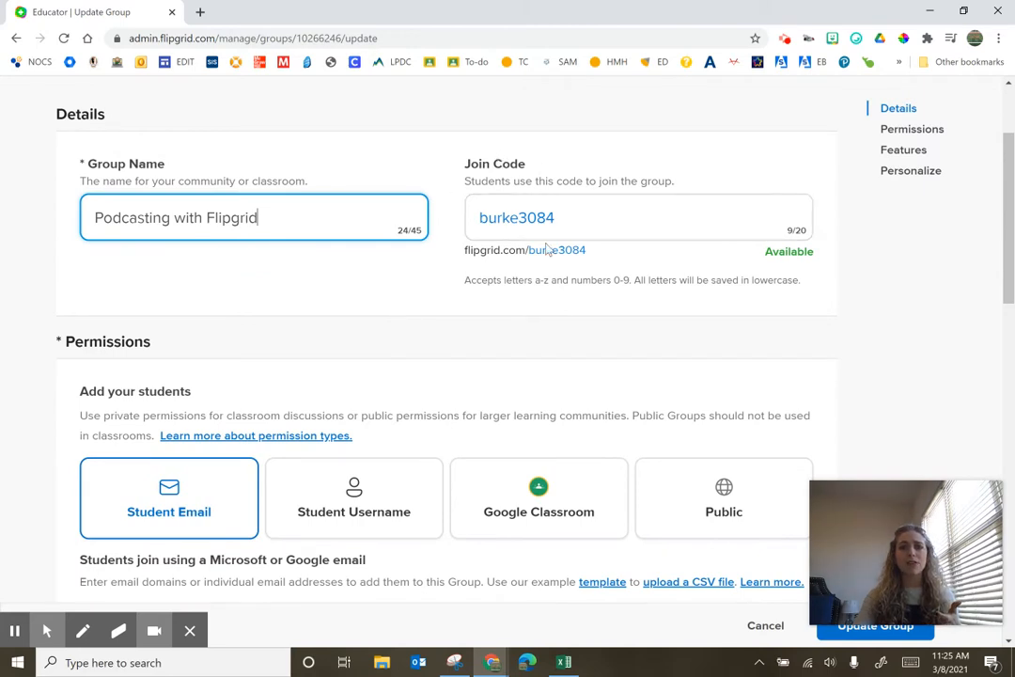
{"action": "scroll", "coordinate": [545, 247], "scroll_direction": "down", "scroll_amount": 1}
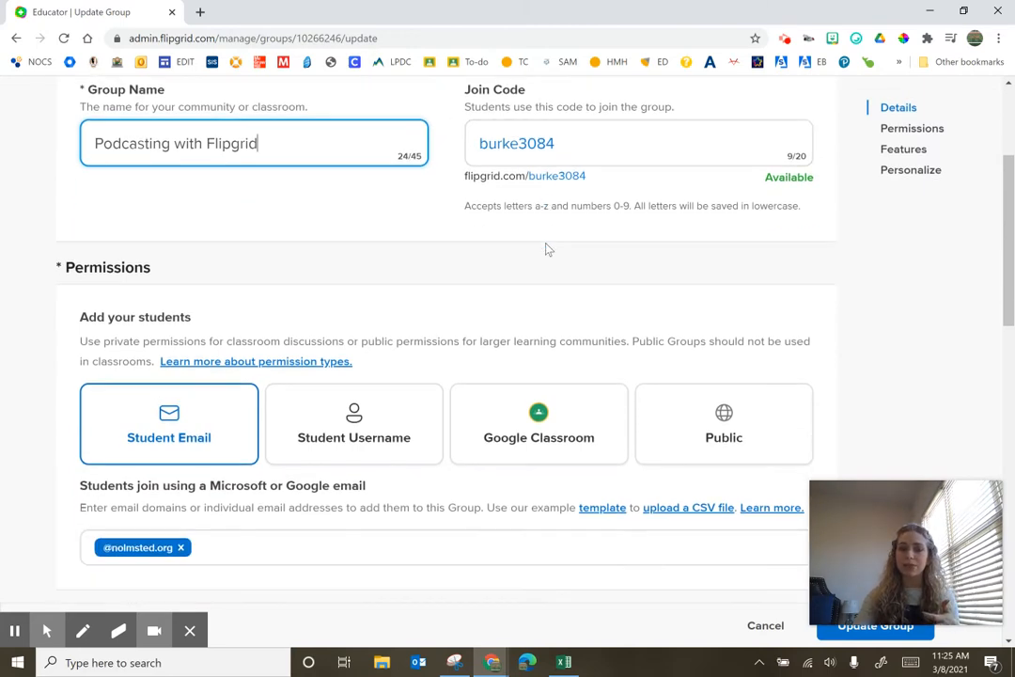
{"action": "scroll", "coordinate": [543, 248], "scroll_direction": "down", "scroll_amount": 1}
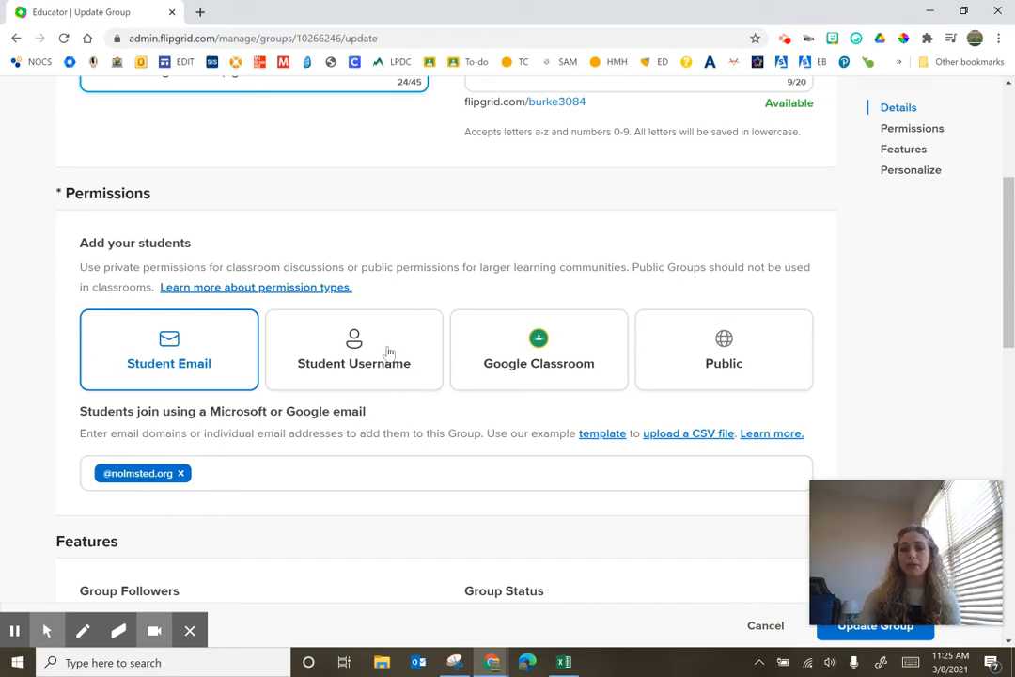
Try the Google Classroom permission option, then return to Student Email
{"action": "left_click", "coordinate": [481, 356]}
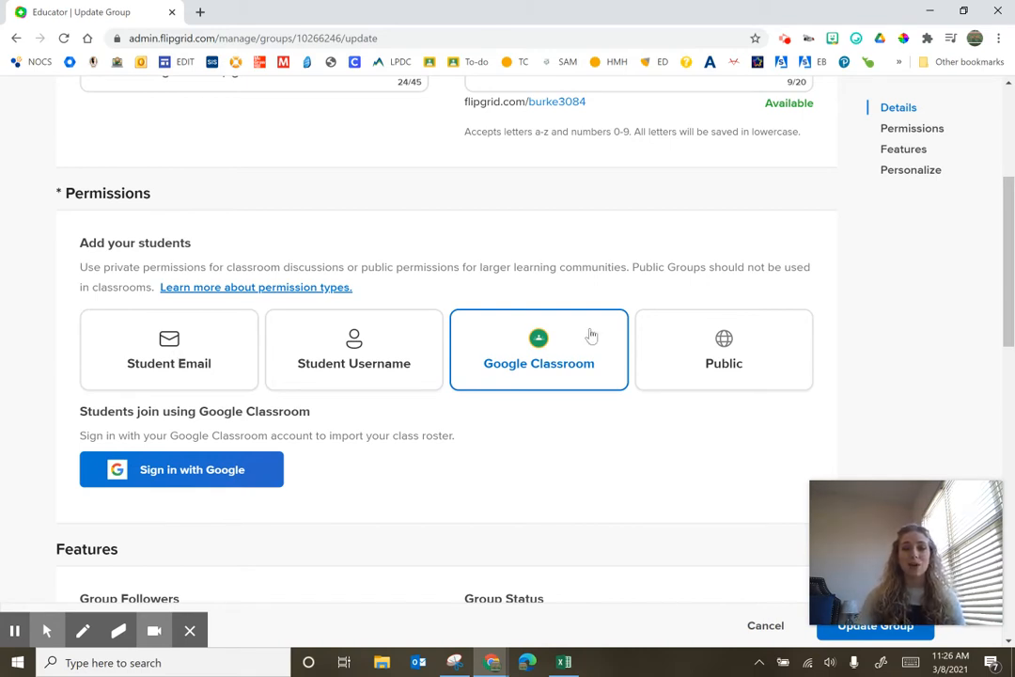
{"action": "left_click", "coordinate": [181, 346]}
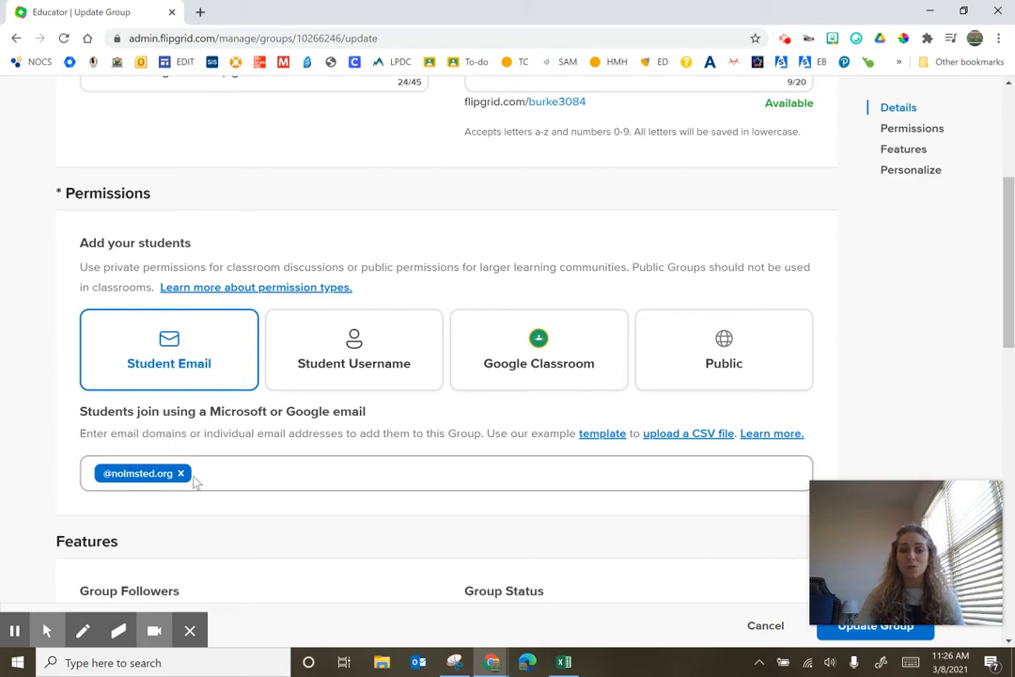
Turn off Group Followers email notifications and keep the Group Status set to Active
{"action": "scroll", "coordinate": [196, 481], "scroll_direction": "down", "scroll_amount": 3}
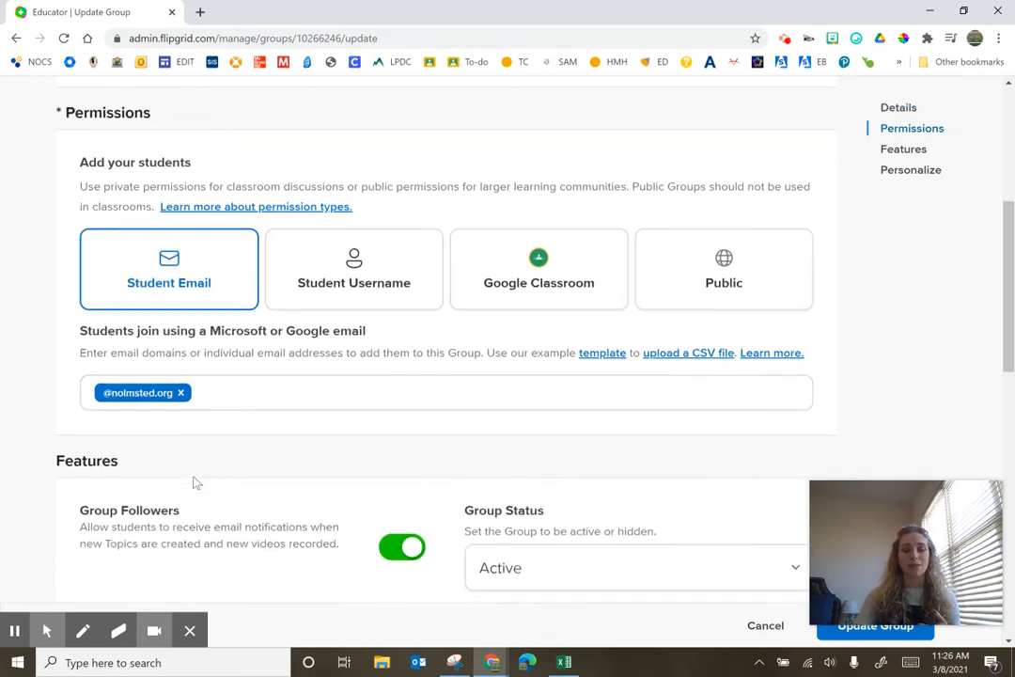
{"action": "scroll", "coordinate": [196, 481], "scroll_direction": "down", "scroll_amount": 1}
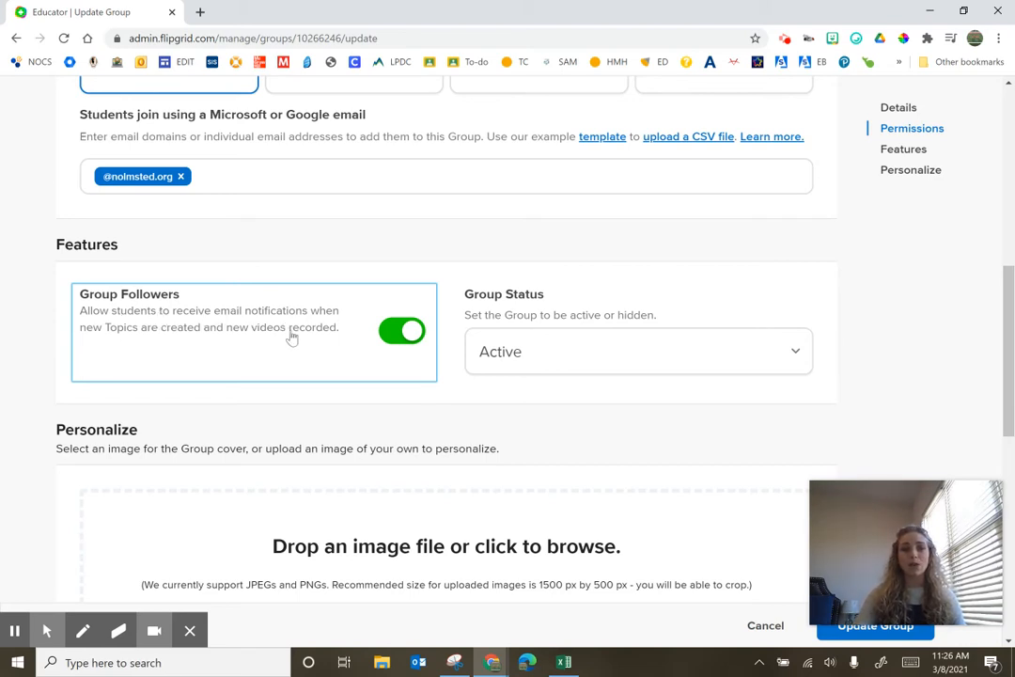
{"action": "scroll", "coordinate": [298, 343], "scroll_direction": "down", "scroll_amount": 1}
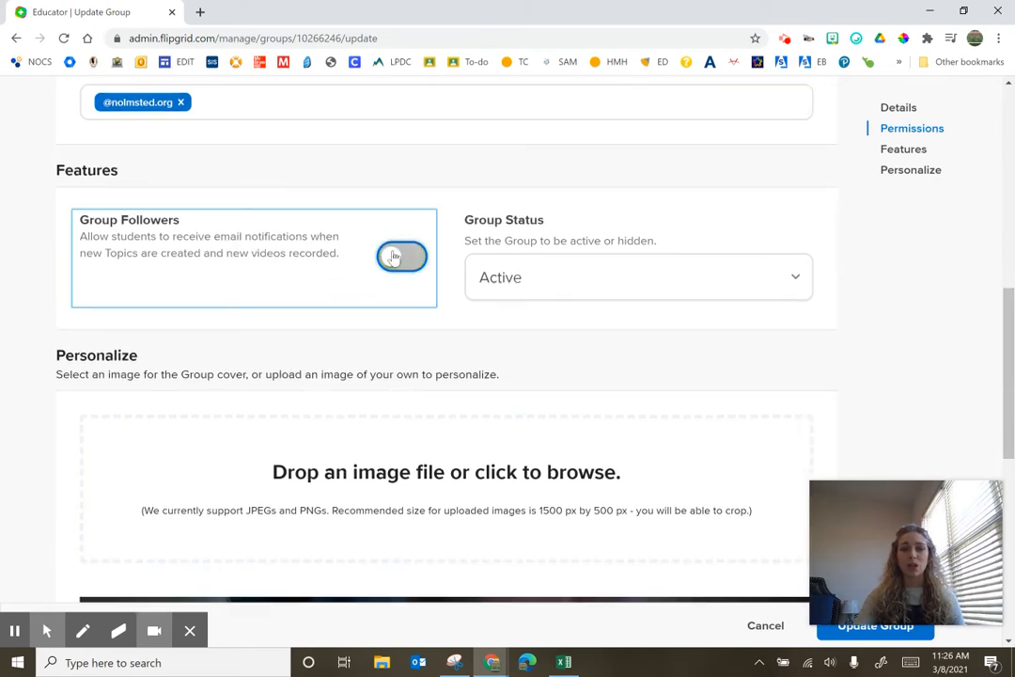
{"action": "left_click", "coordinate": [529, 280]}
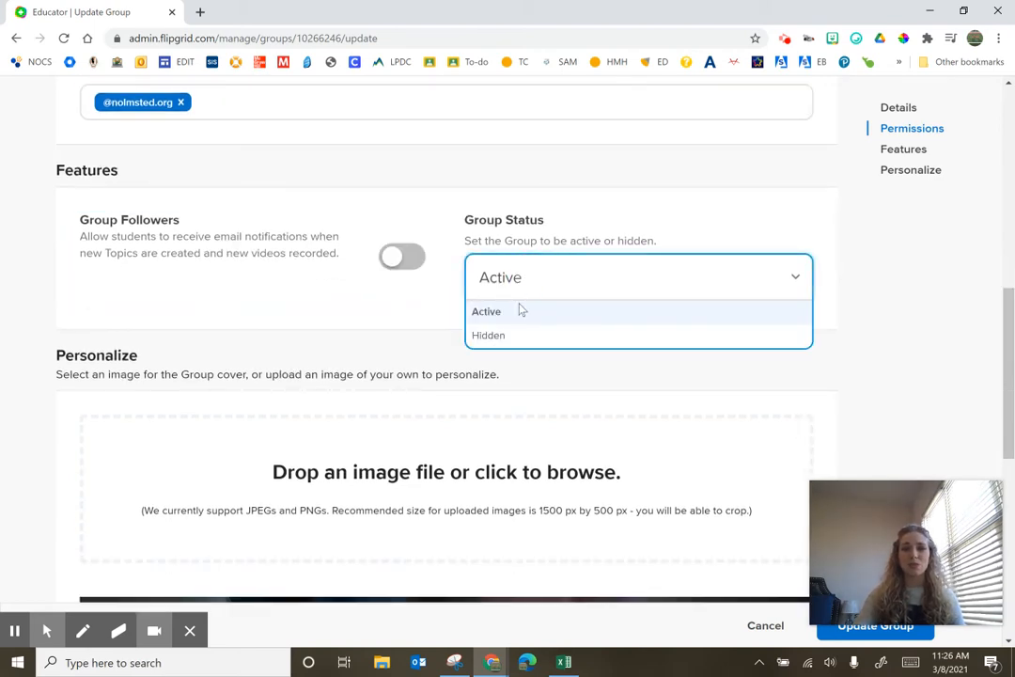
{"action": "left_click", "coordinate": [503, 280]}
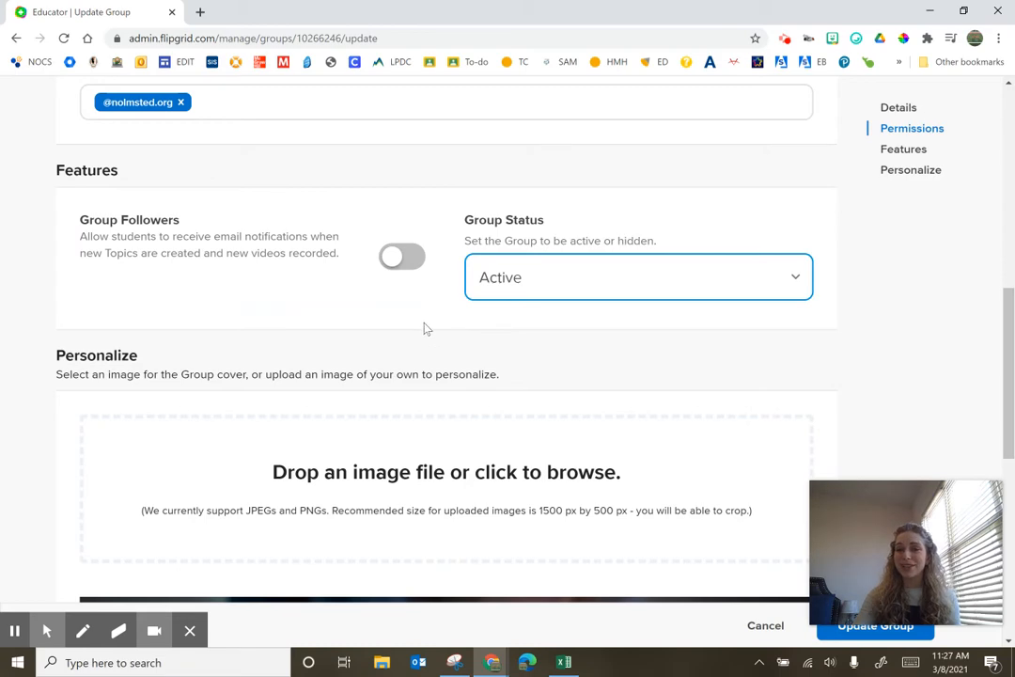
Choose the colorful dot-grid image from the Textures gallery as the group's cover image
{"action": "scroll", "coordinate": [425, 327], "scroll_direction": "down", "scroll_amount": 1}
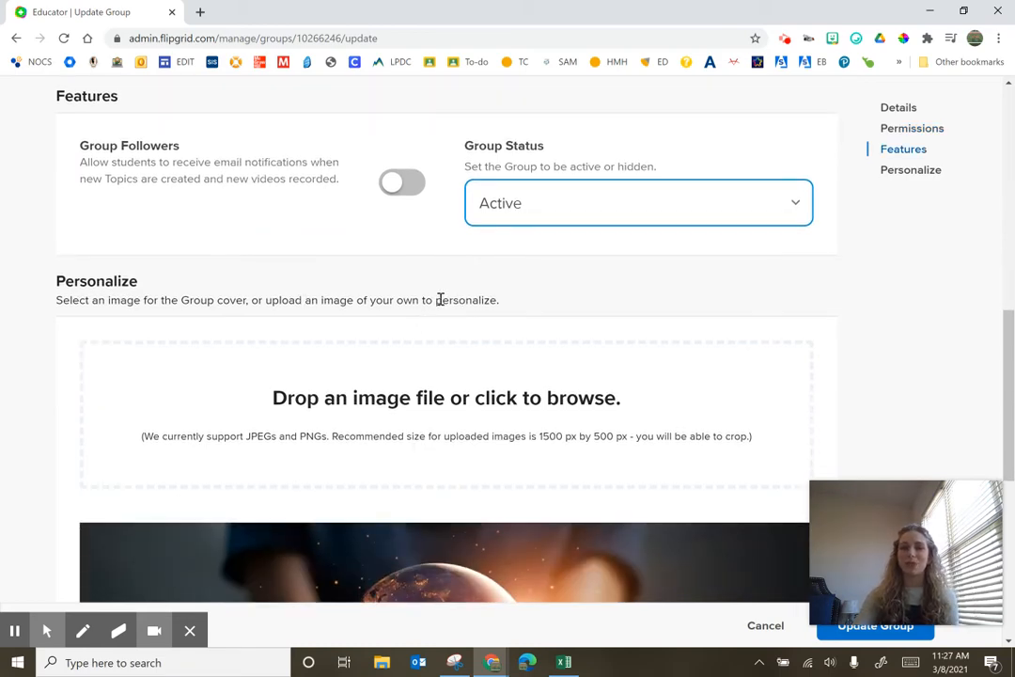
{"action": "scroll", "coordinate": [439, 300], "scroll_direction": "down", "scroll_amount": 4}
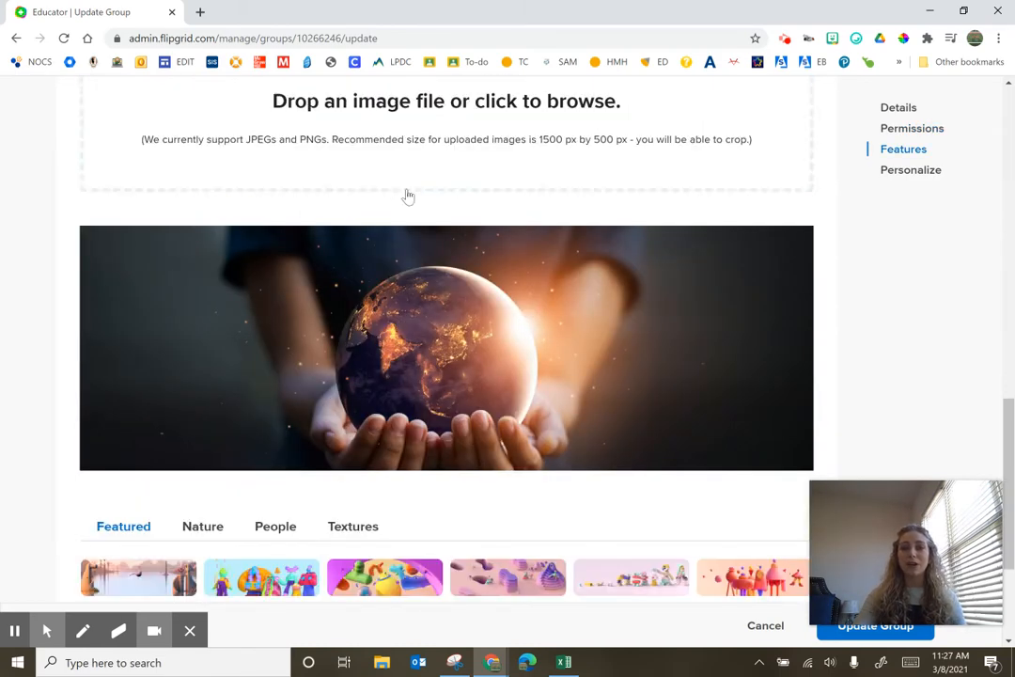
{"action": "scroll", "coordinate": [441, 282], "scroll_direction": "down", "scroll_amount": 3}
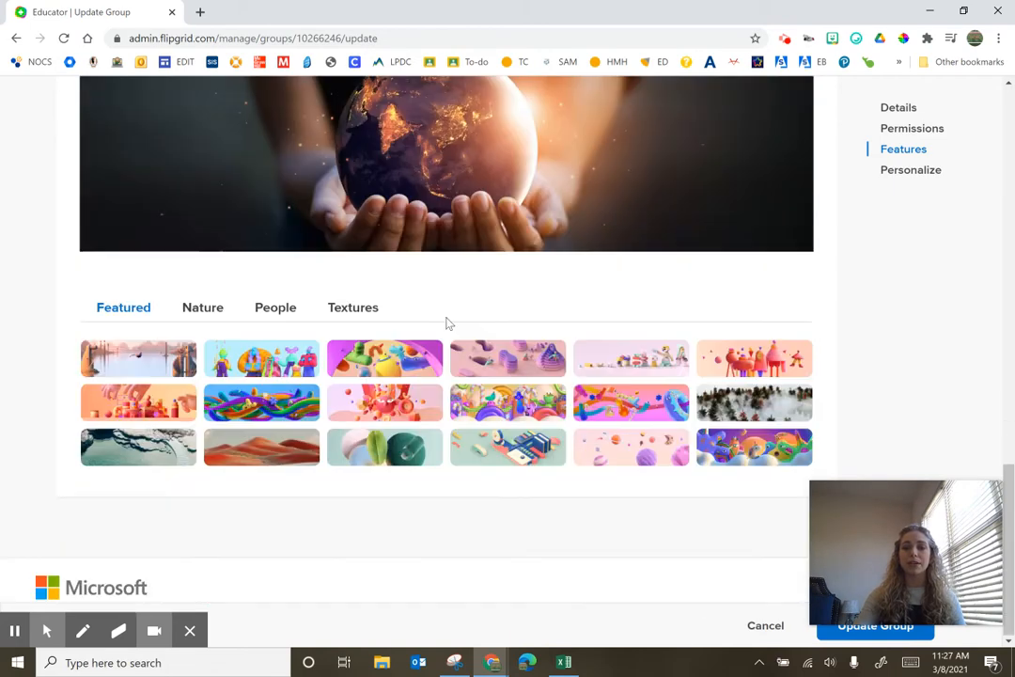
{"action": "left_click", "coordinate": [291, 308]}
{"action": "left_click", "coordinate": [360, 307]}
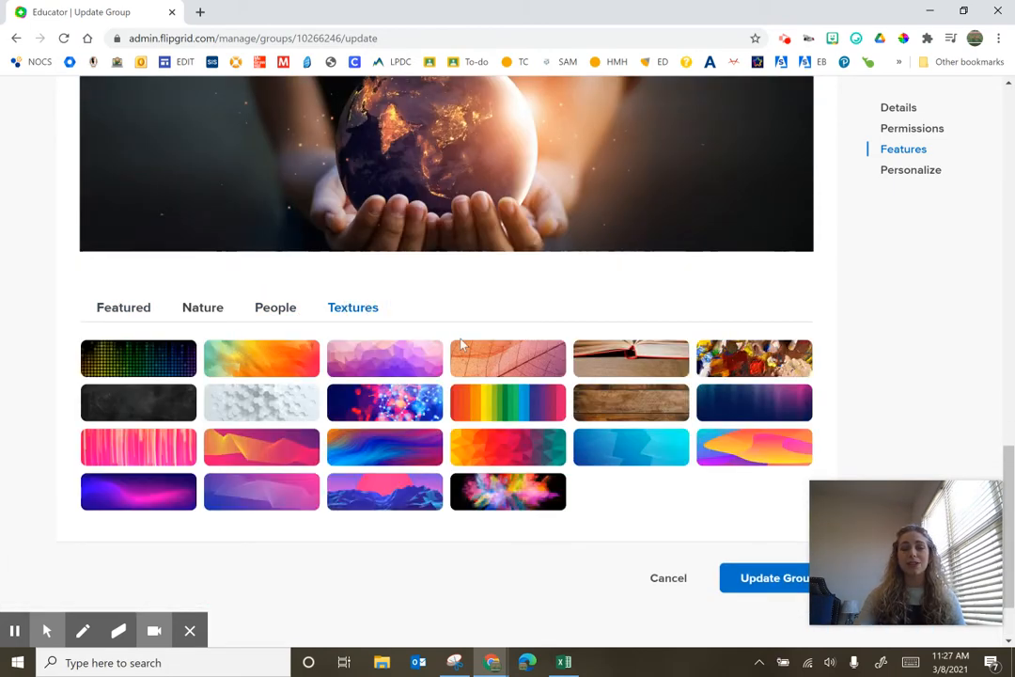
{"action": "scroll", "coordinate": [321, 484], "scroll_direction": "up", "scroll_amount": 4}
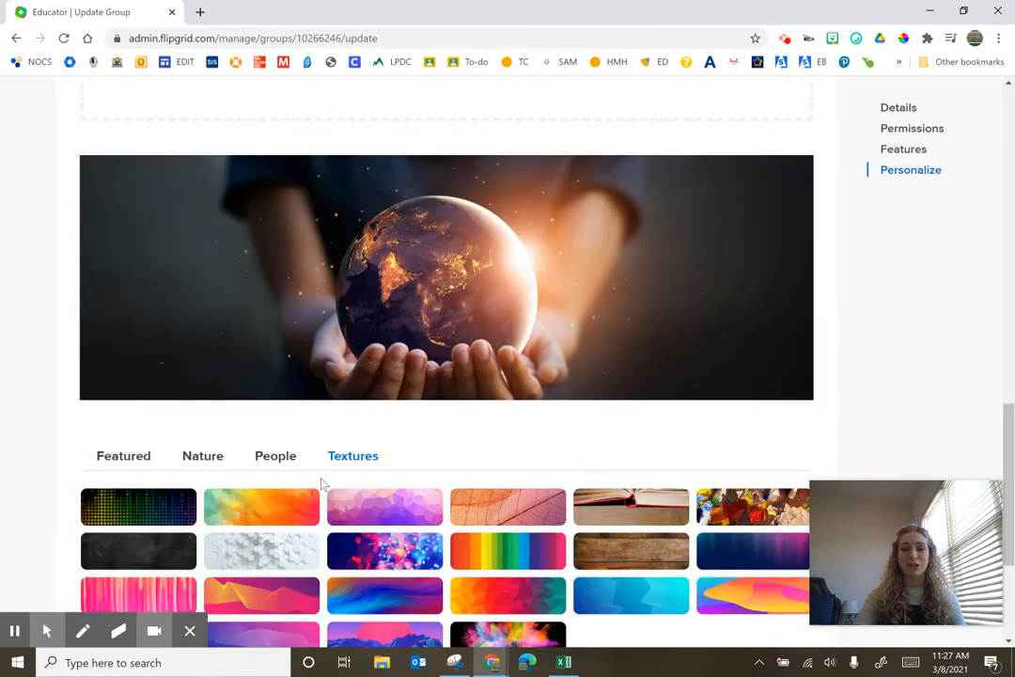
{"action": "scroll", "coordinate": [79, 510], "scroll_direction": "down", "scroll_amount": 2}
{"action": "left_click", "coordinate": [127, 506]}
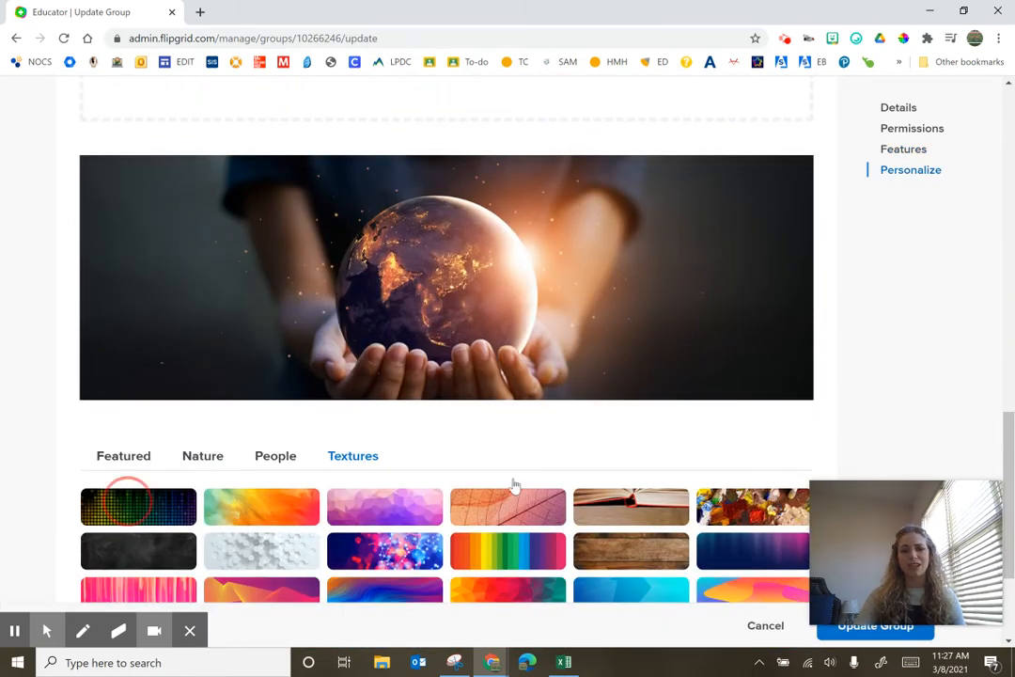
{"action": "scroll", "coordinate": [514, 484], "scroll_direction": "down", "scroll_amount": 2}
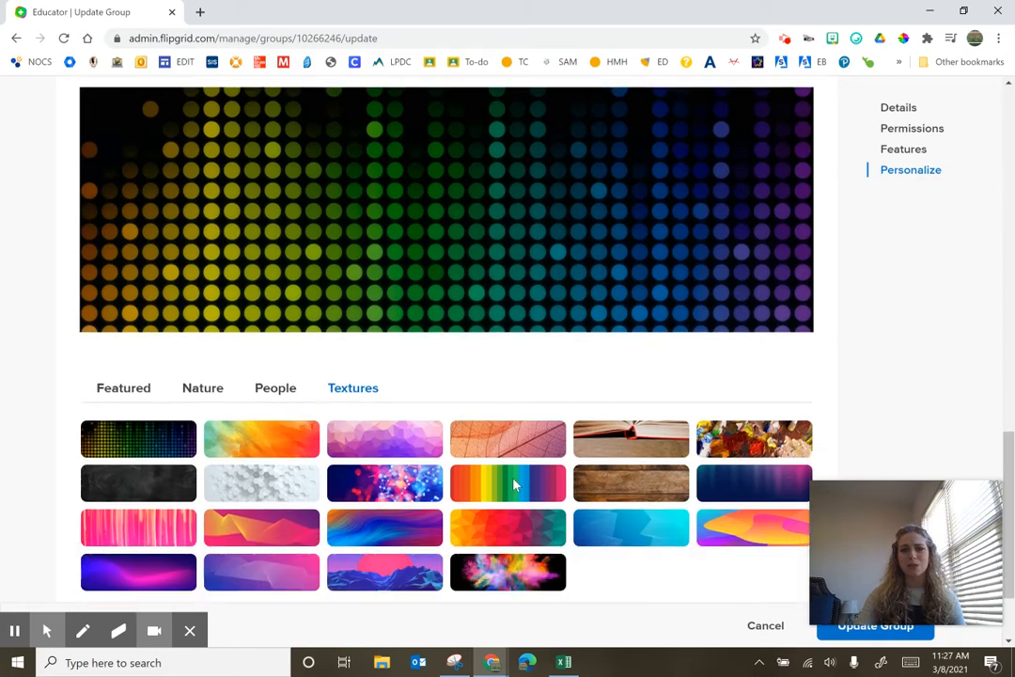
{"action": "scroll", "coordinate": [512, 482], "scroll_direction": "up", "scroll_amount": 4}
{"action": "scroll", "coordinate": [512, 482], "scroll_direction": "up", "scroll_amount": 4}
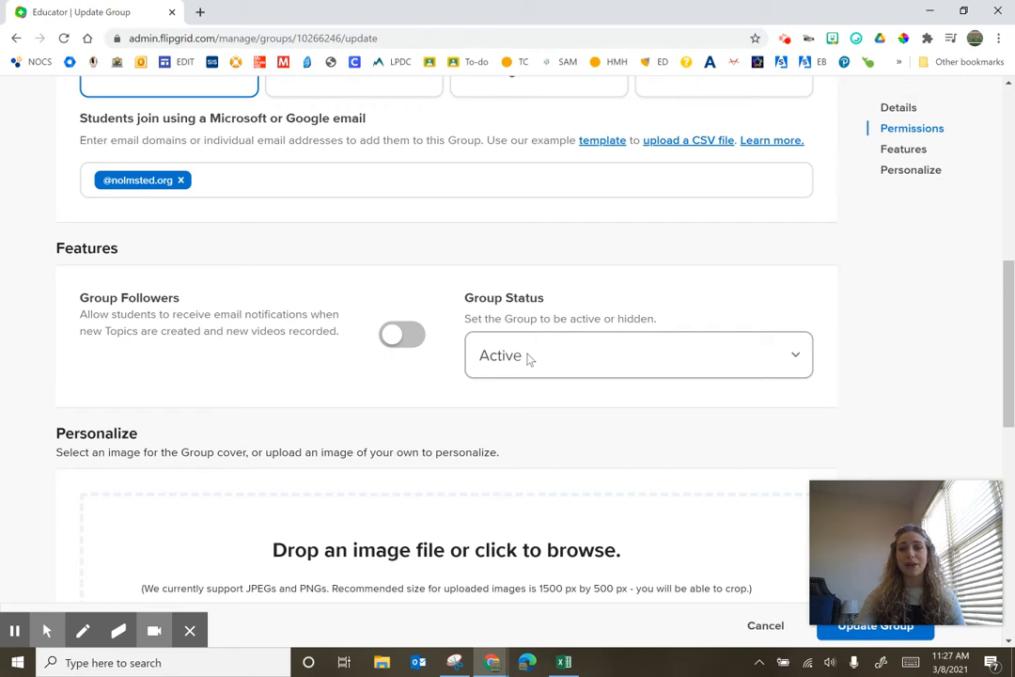
{"action": "left_click", "coordinate": [583, 356]}
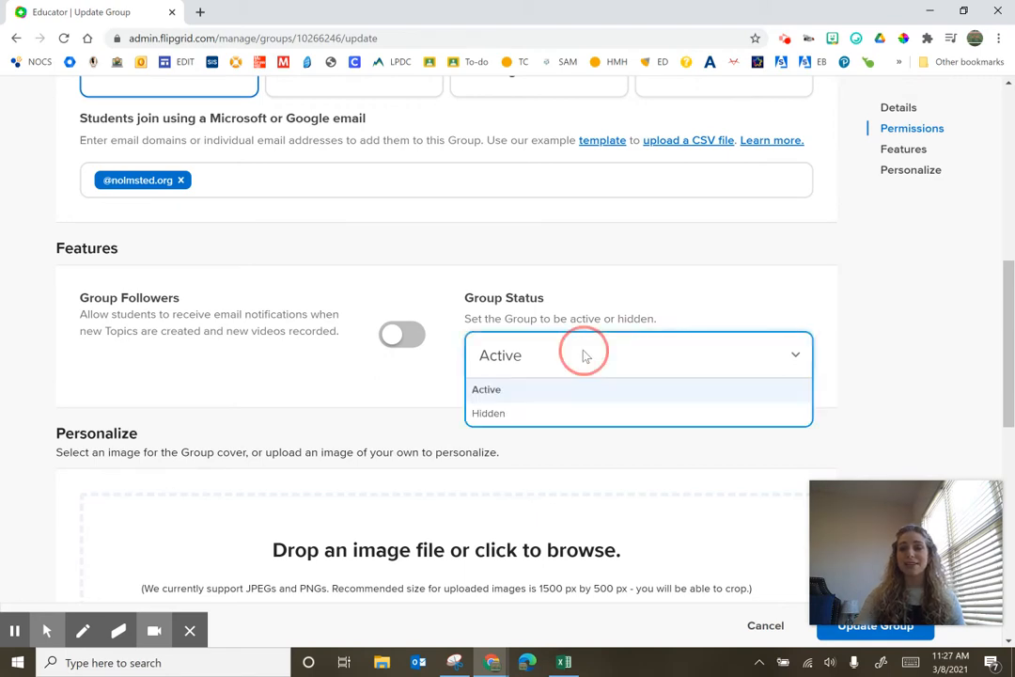
{"action": "left_click", "coordinate": [548, 391]}
{"action": "left_click", "coordinate": [532, 355]}
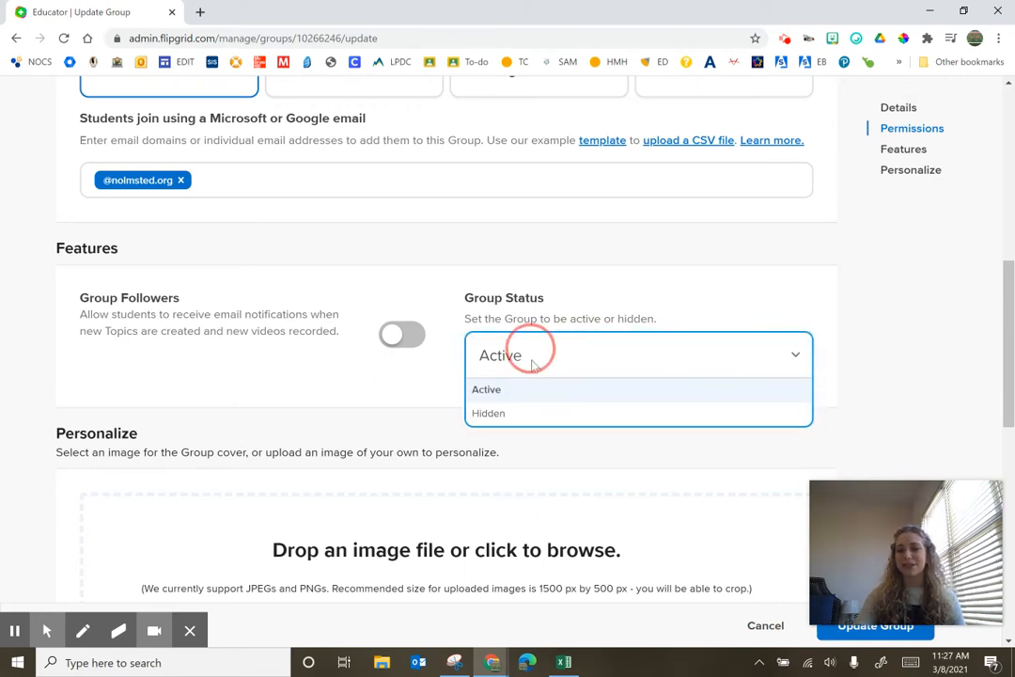
{"action": "left_click", "coordinate": [522, 412]}
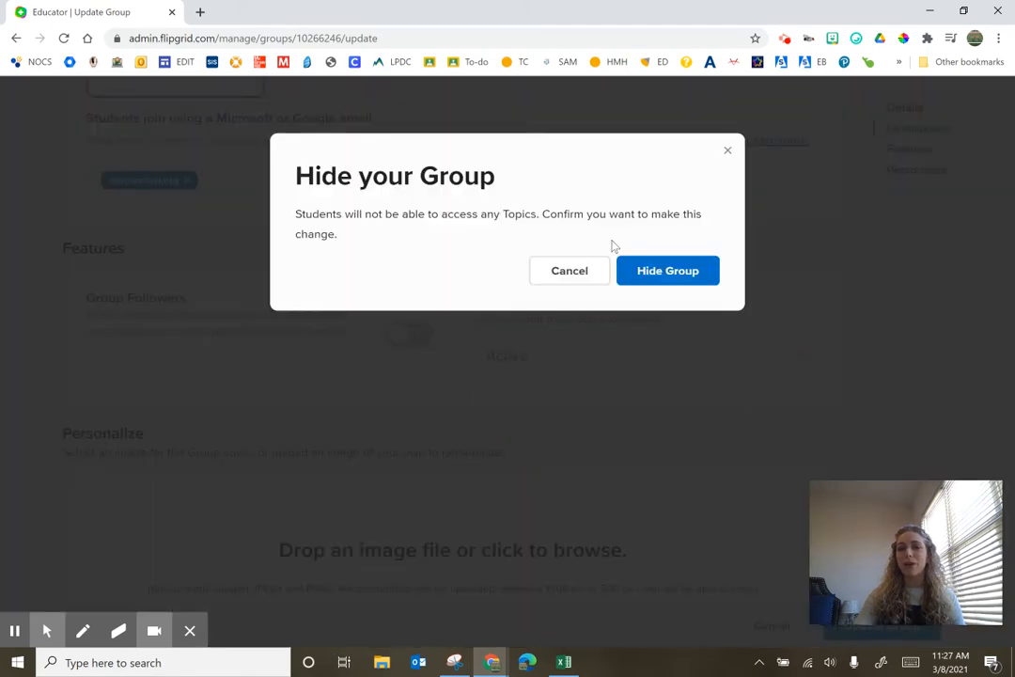
{"action": "left_click", "coordinate": [729, 151]}
Save the updated group settings
{"action": "scroll", "coordinate": [536, 479], "scroll_direction": "down", "scroll_amount": 1}
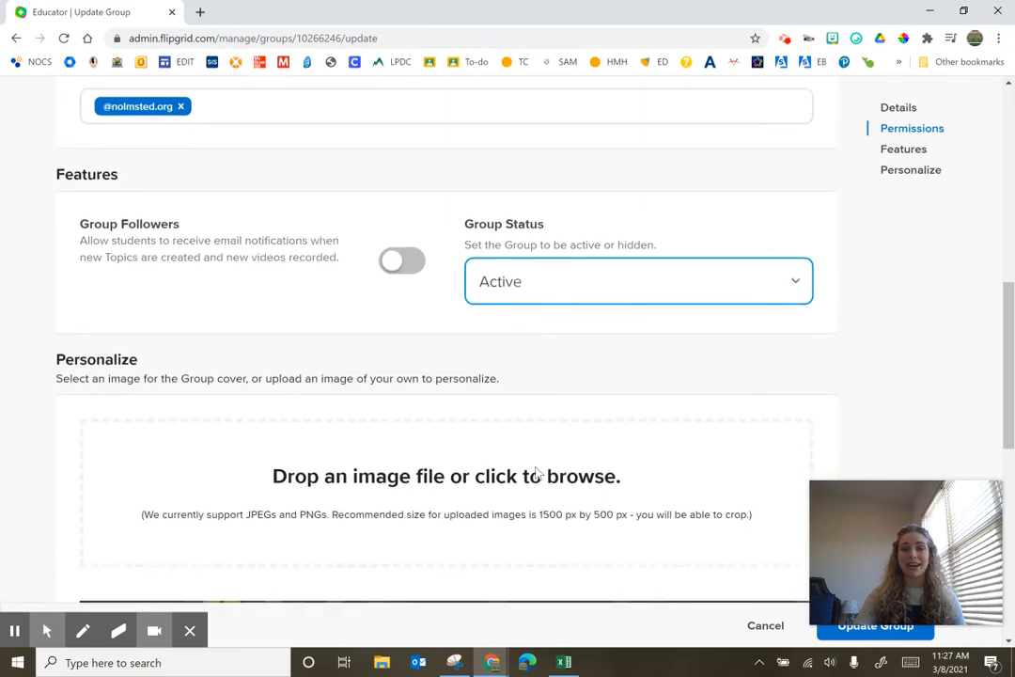
{"action": "scroll", "coordinate": [537, 475], "scroll_direction": "down", "scroll_amount": 4}
{"action": "scroll", "coordinate": [537, 473], "scroll_direction": "down", "scroll_amount": 3}
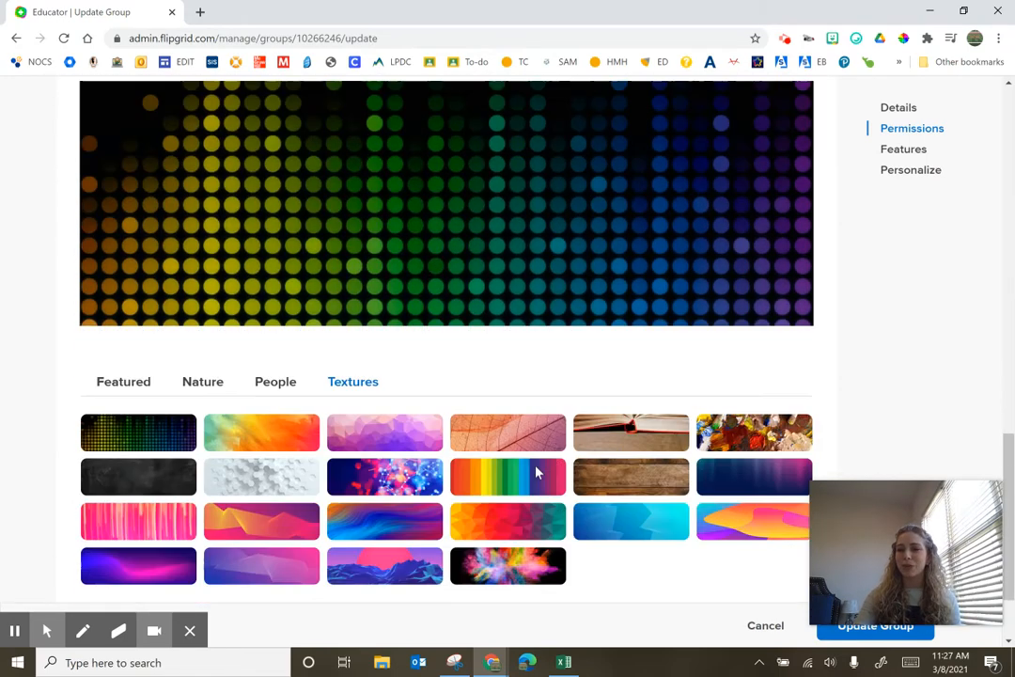
{"action": "scroll", "coordinate": [536, 473], "scroll_direction": "down", "scroll_amount": 2}
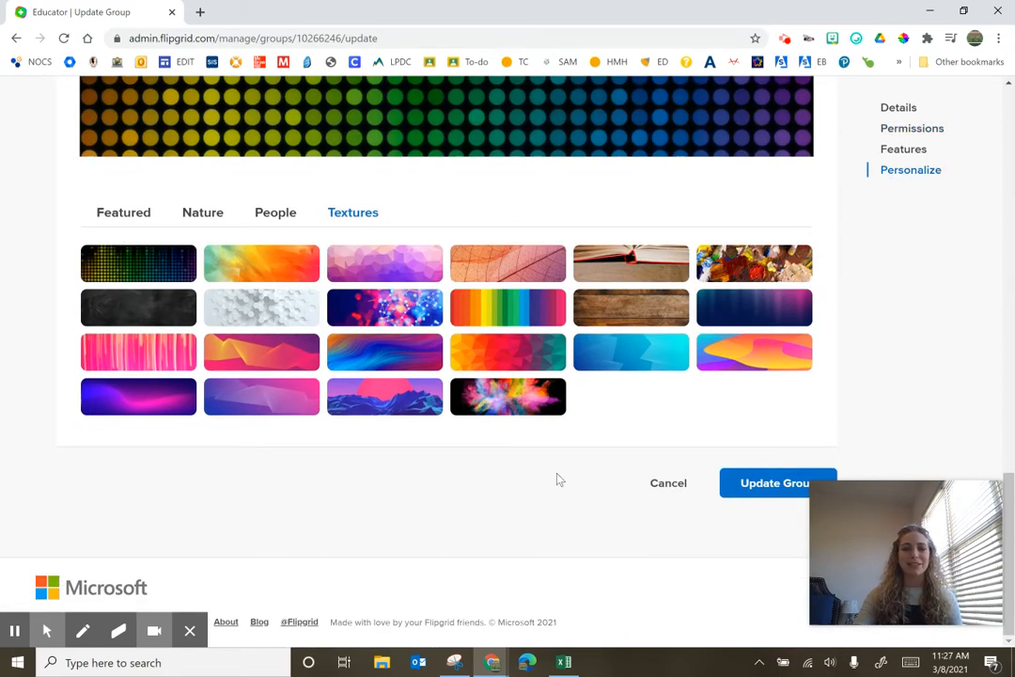
{"action": "left_click", "coordinate": [762, 483]}
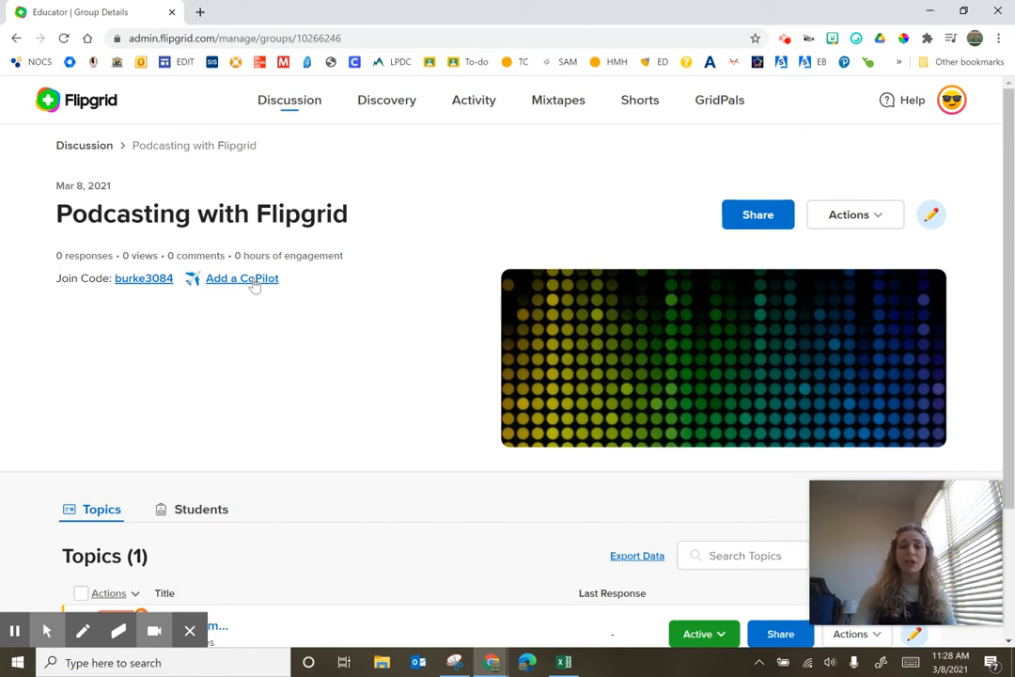
Start a new topic in the group and title it Stories about Us
{"action": "scroll", "coordinate": [254, 284], "scroll_direction": "down", "scroll_amount": 3}
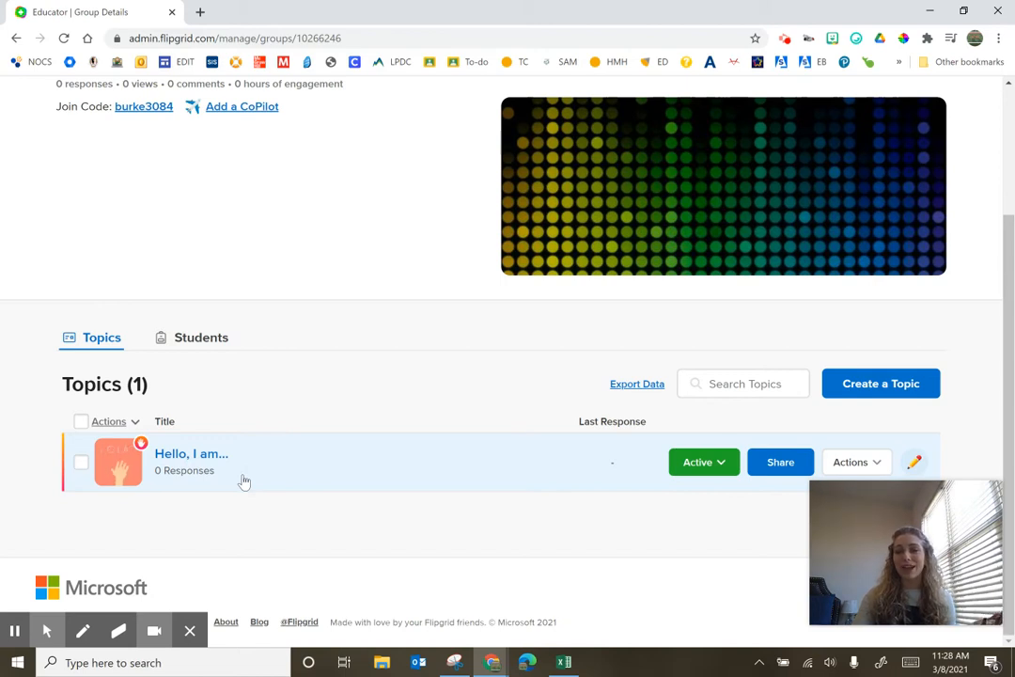
{"action": "left_click", "coordinate": [877, 385]}
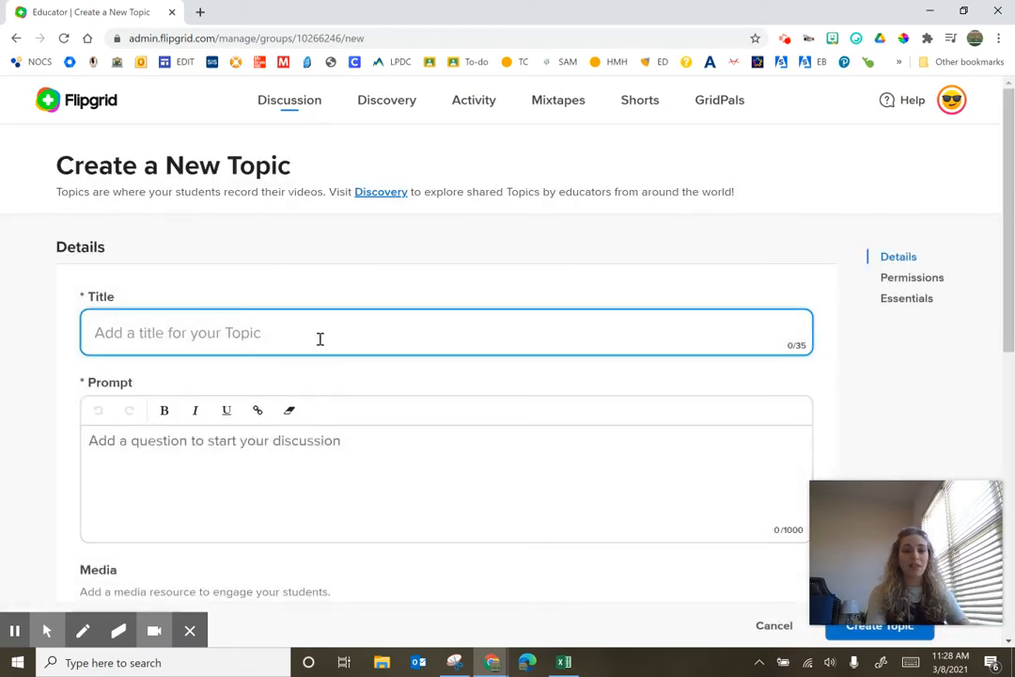
{"action": "type", "text": "Pod"}
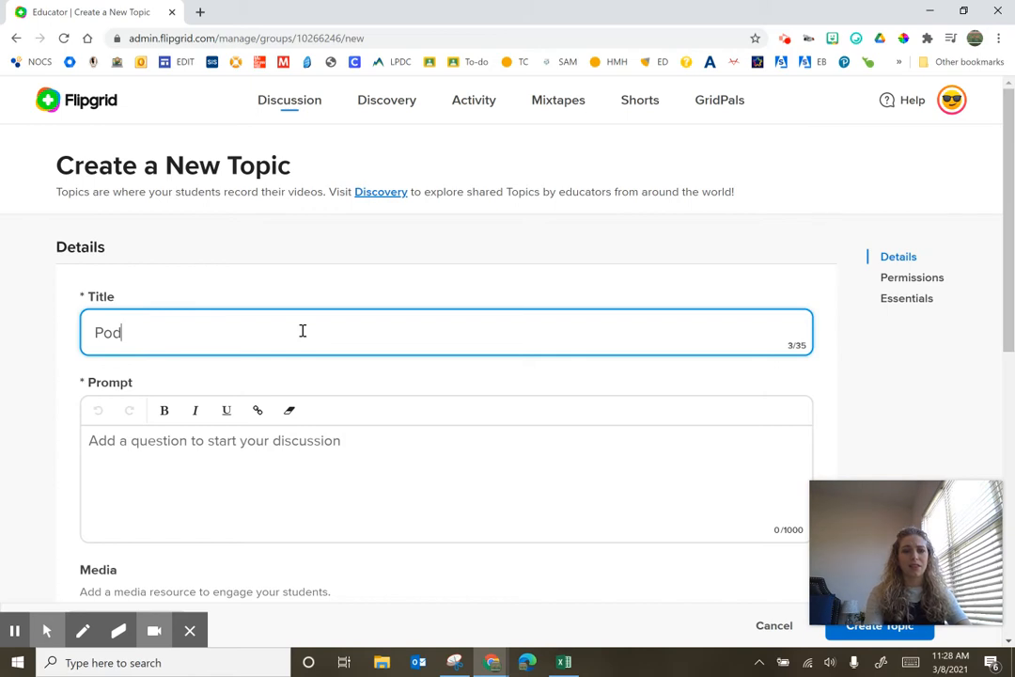
{"action": "key", "text": "BackSpace"}
{"action": "key", "text": "BackSpace"}
{"action": "key", "text": "BackSpace"}
{"action": "type", "text": "Stories about Us"}
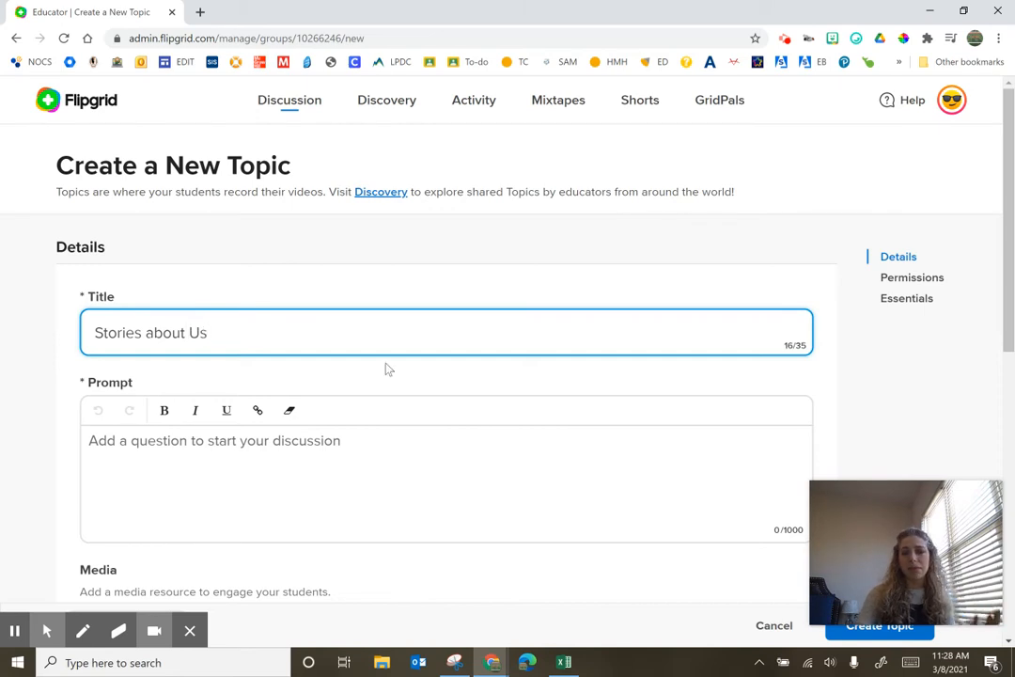
Review the new topic's Prompt, Media and Permissions sections
{"action": "scroll", "coordinate": [385, 367], "scroll_direction": "down", "scroll_amount": 3}
{"action": "left_click", "coordinate": [279, 315]}
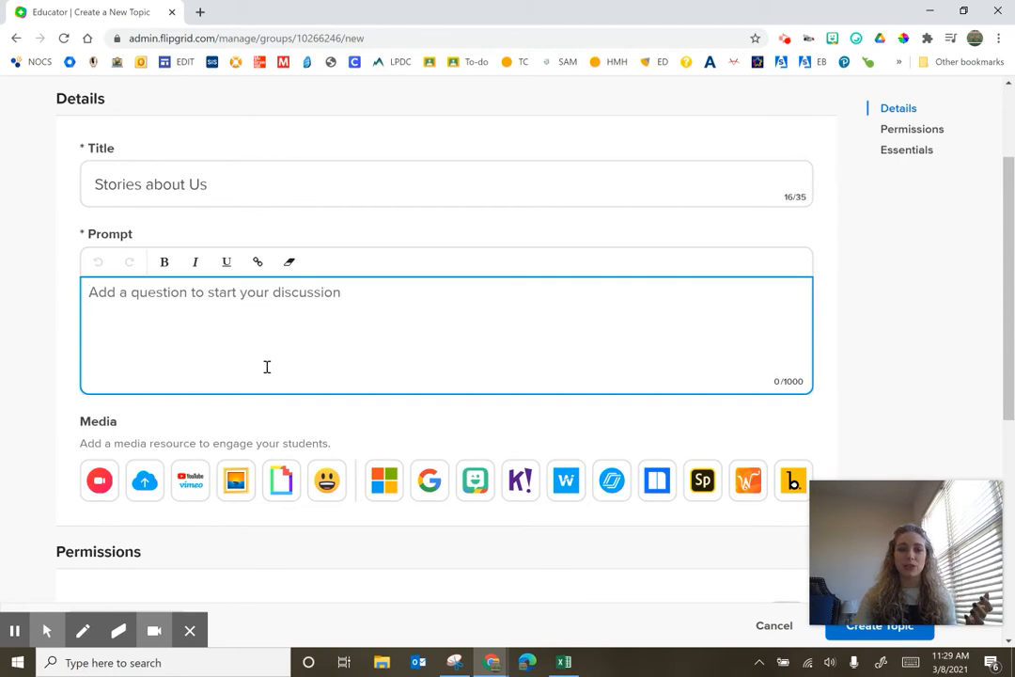
{"action": "scroll", "coordinate": [265, 367], "scroll_direction": "down", "scroll_amount": 2}
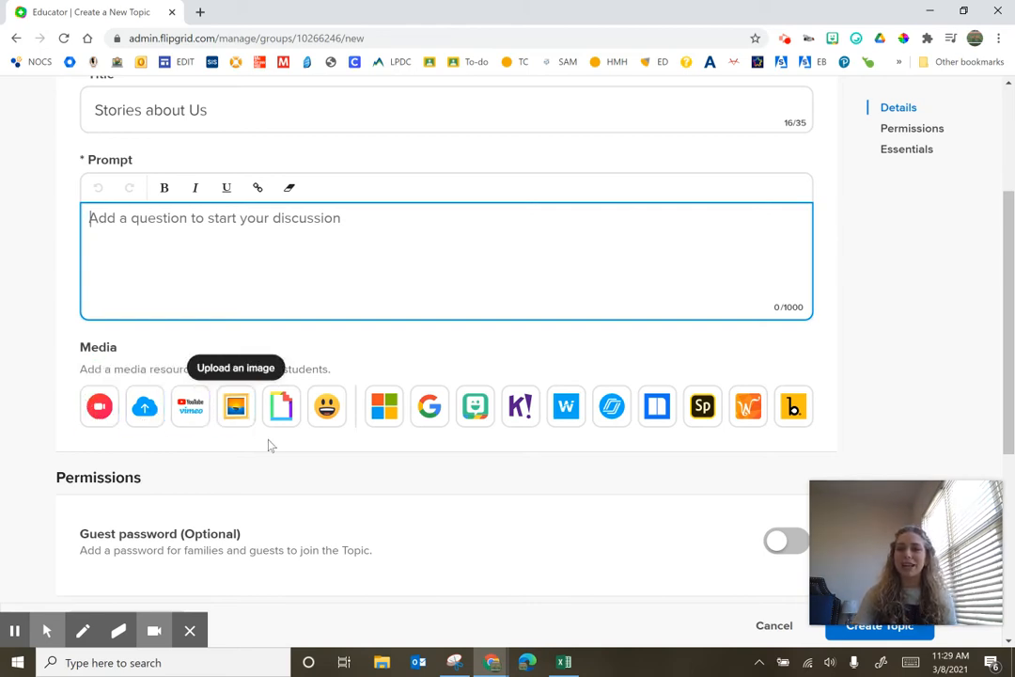
{"action": "scroll", "coordinate": [270, 446], "scroll_direction": "down", "scroll_amount": 1}
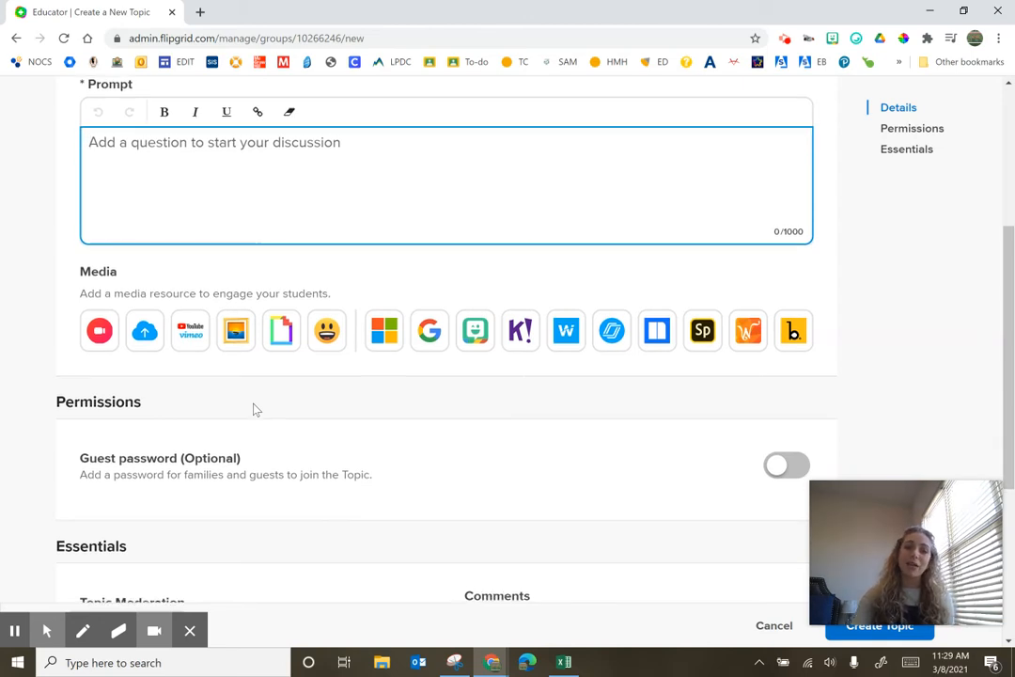
Set the topic's Comments option to Text Comments Only
{"action": "scroll", "coordinate": [254, 409], "scroll_direction": "down", "scroll_amount": 3}
{"action": "scroll", "coordinate": [254, 409], "scroll_direction": "down", "scroll_amount": 2}
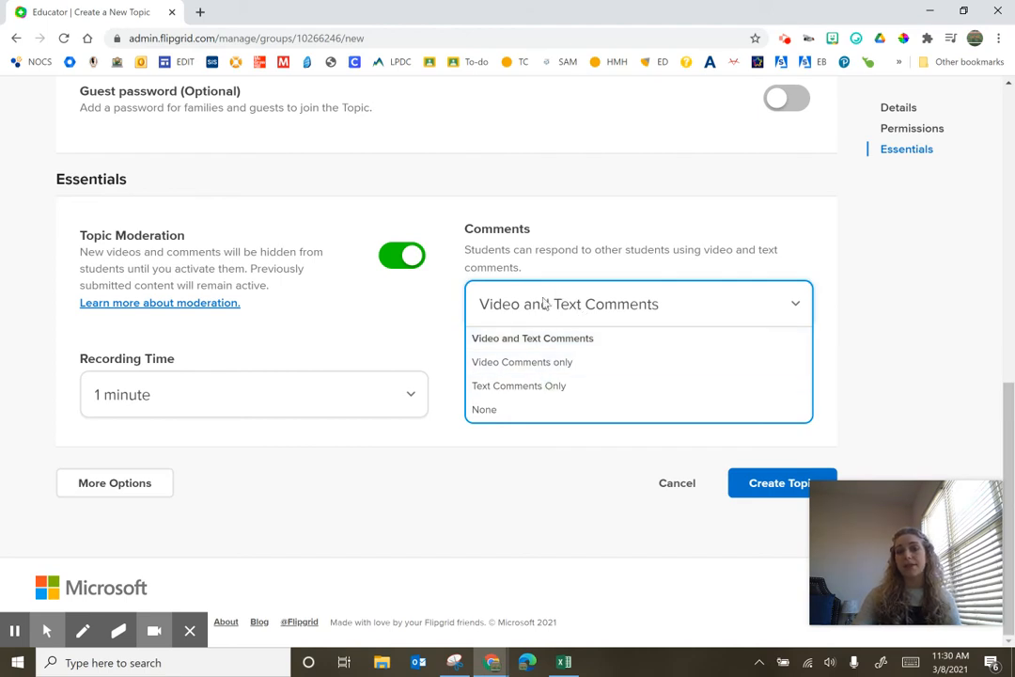
{"action": "left_click", "coordinate": [591, 388]}
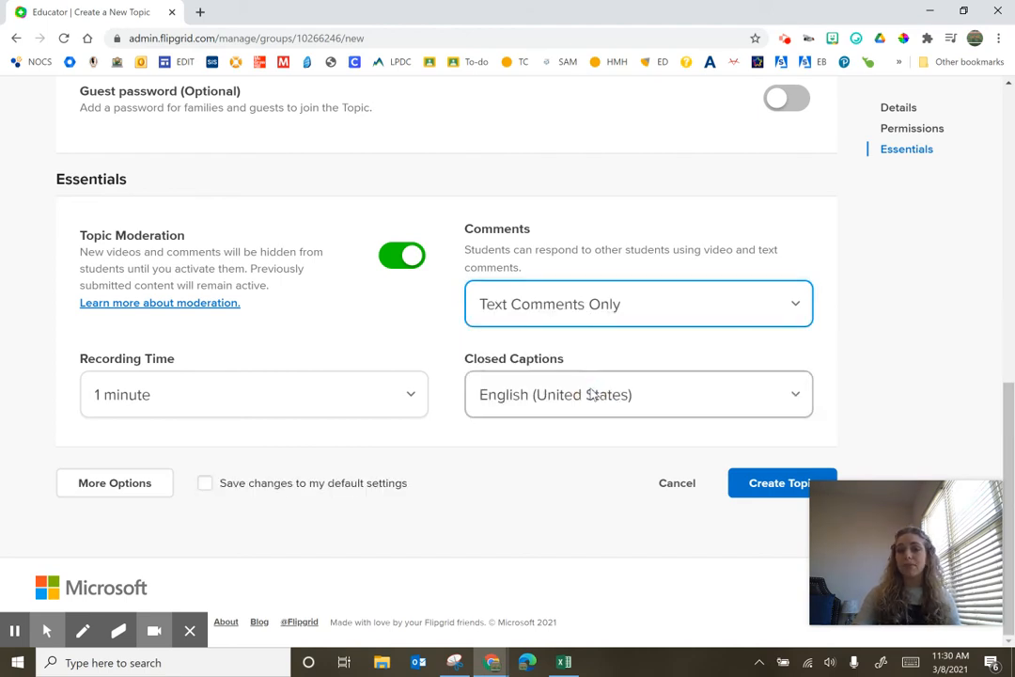
Switch the Comments option to None and back to Text Comments Only
{"action": "left_click", "coordinate": [634, 316]}
{"action": "left_click", "coordinate": [573, 411]}
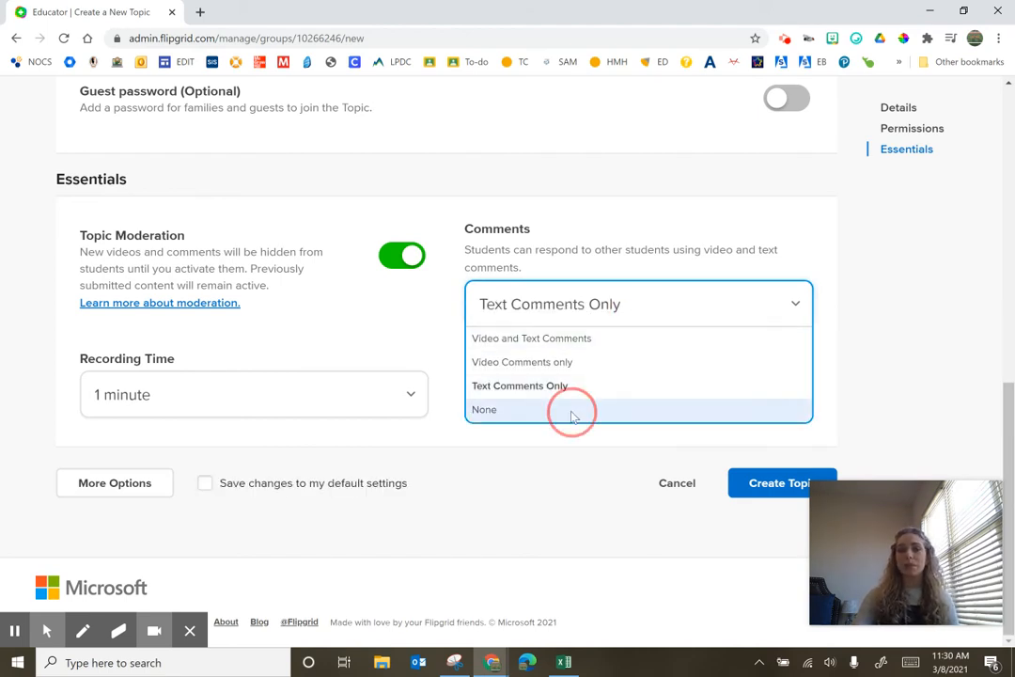
{"action": "left_click", "coordinate": [557, 296]}
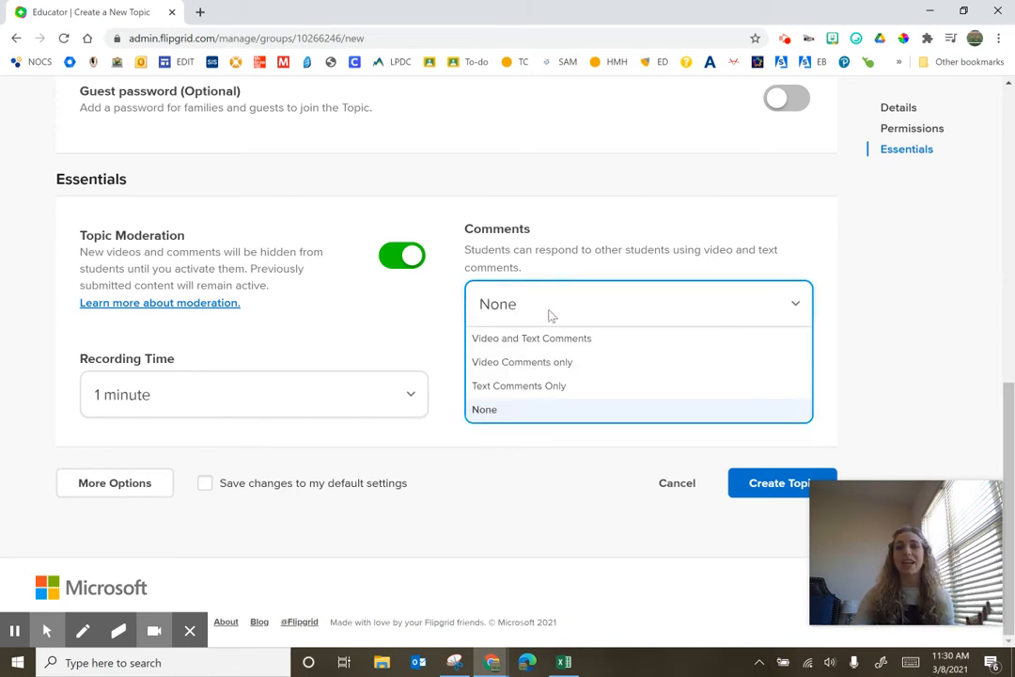
{"action": "left_click", "coordinate": [534, 388]}
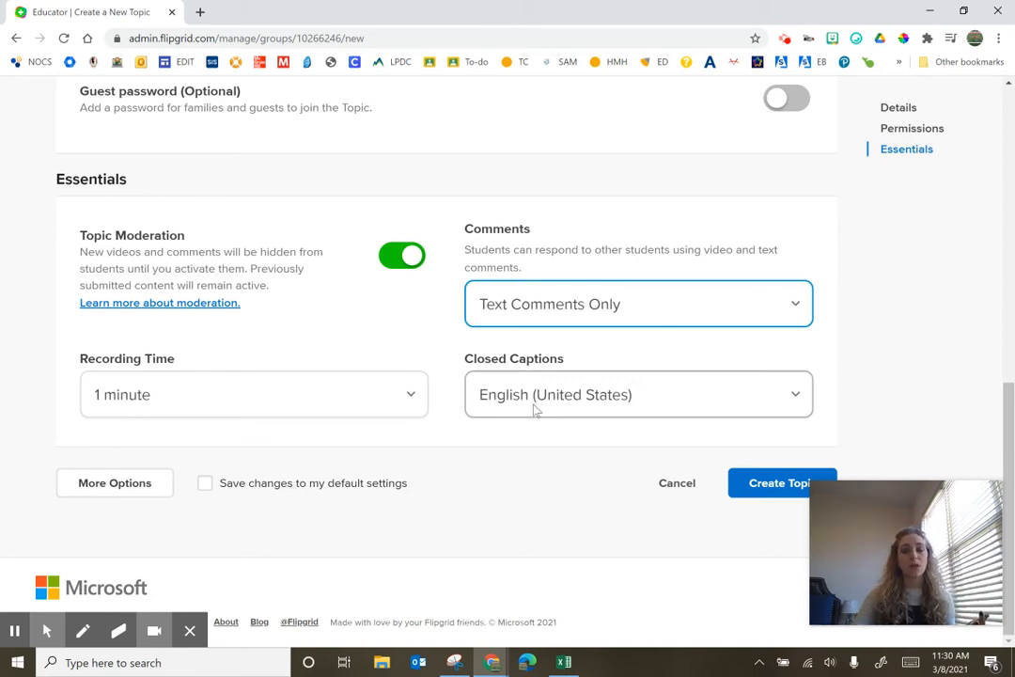
Set the Recording Time to 5 minutes
{"action": "left_click", "coordinate": [267, 396]}
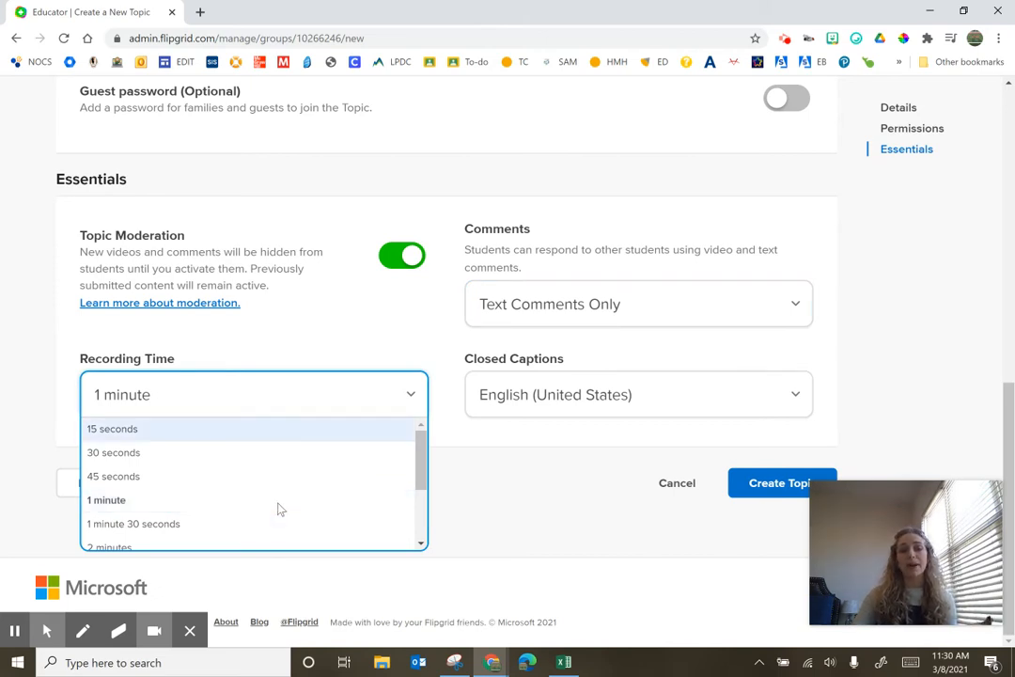
{"action": "scroll", "coordinate": [278, 510], "scroll_direction": "down", "scroll_amount": 3}
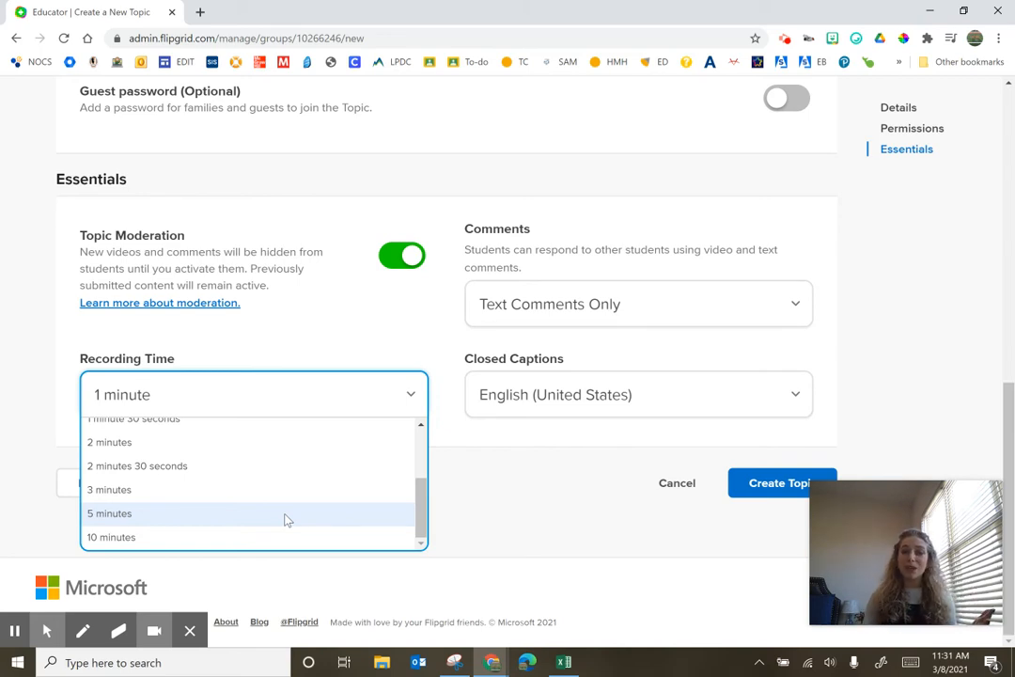
{"action": "left_click", "coordinate": [286, 519]}
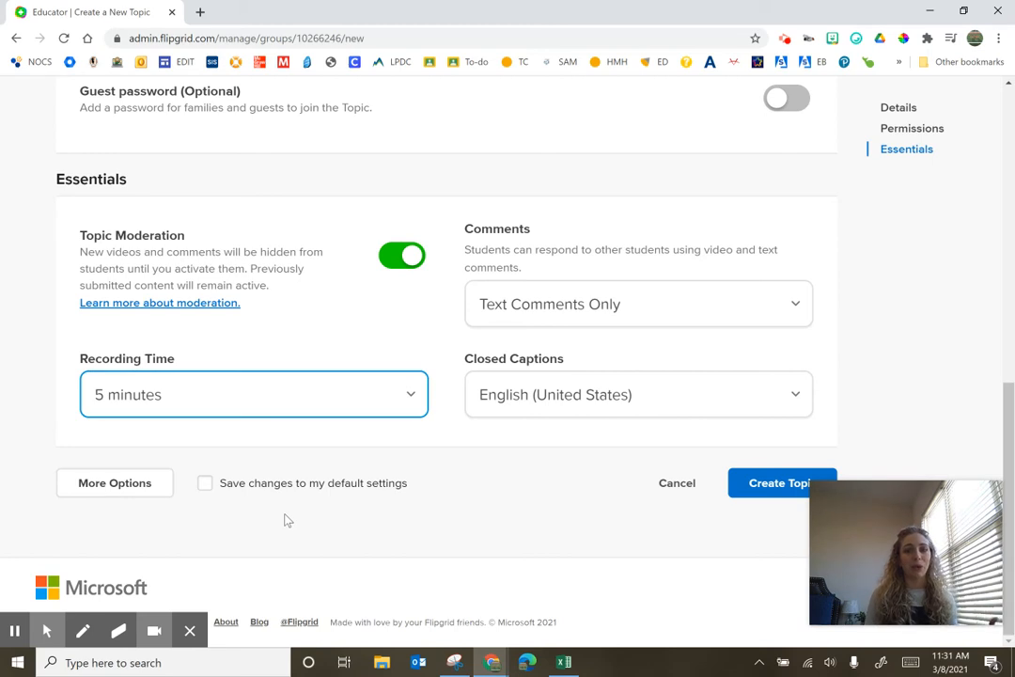
Review the Closed Captions language choices, keep English (United States), and expand More Options
{"action": "left_click", "coordinate": [568, 414]}
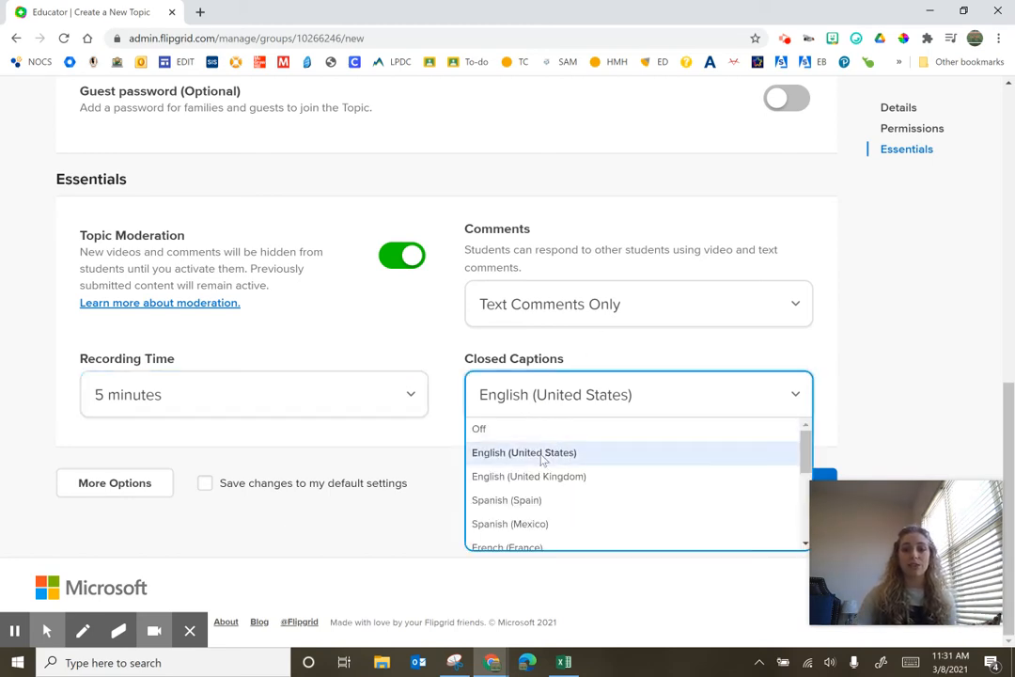
{"action": "left_click", "coordinate": [551, 452]}
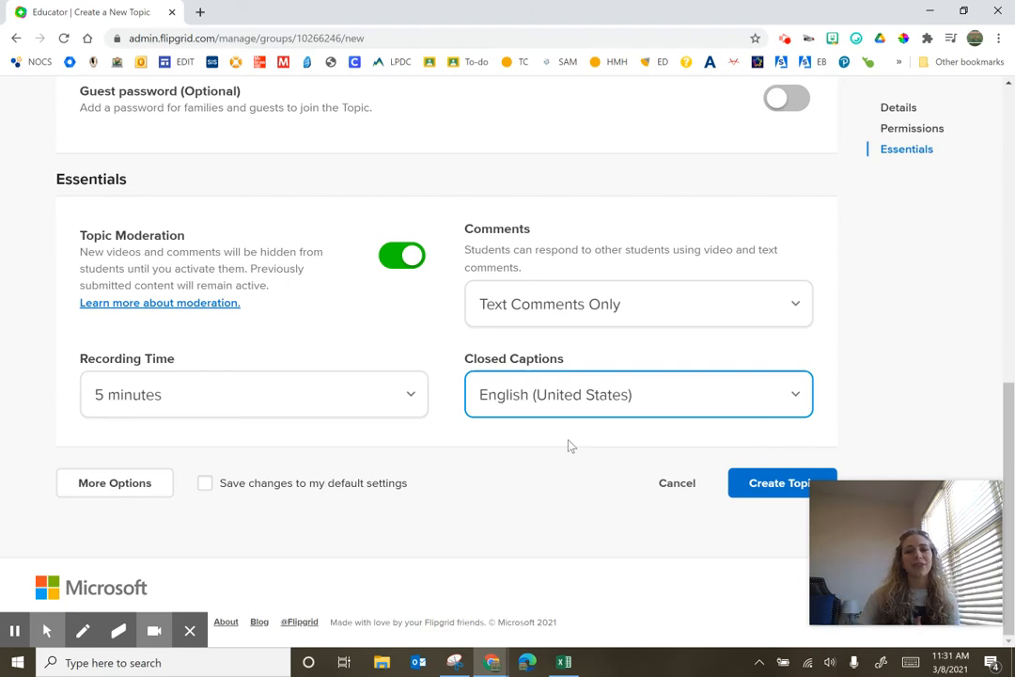
{"action": "left_click", "coordinate": [141, 482]}
Review the Attachments, Status, Notifications and Video Features sections of the topic settings
{"action": "scroll", "coordinate": [439, 499], "scroll_direction": "down", "scroll_amount": 3}
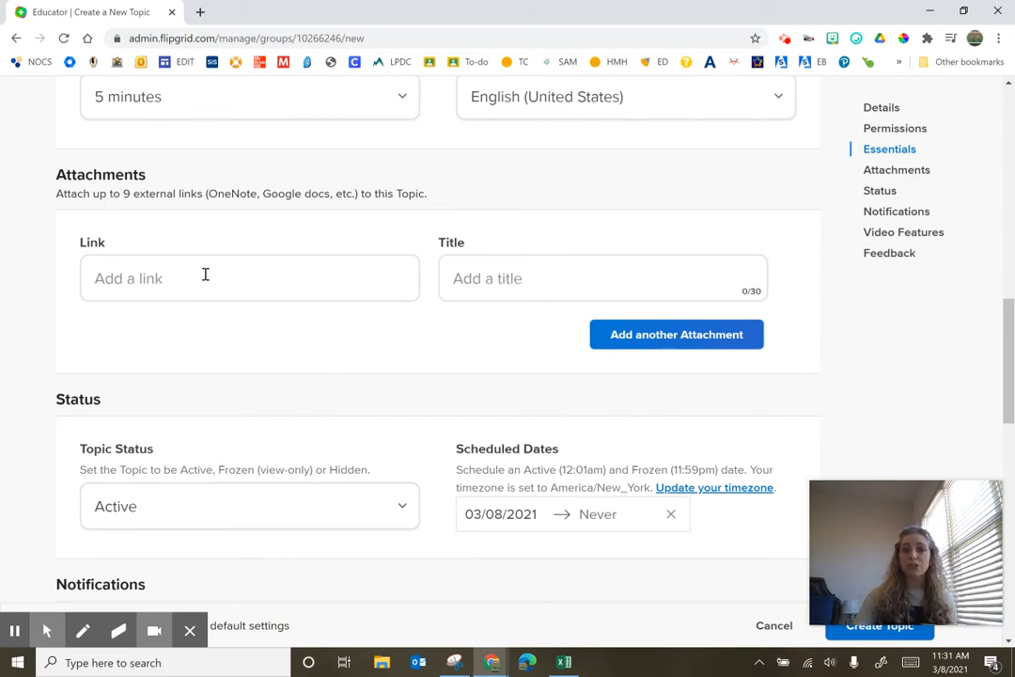
{"action": "scroll", "coordinate": [222, 281], "scroll_direction": "down", "scroll_amount": 2}
{"action": "scroll", "coordinate": [224, 287], "scroll_direction": "down", "scroll_amount": 1}
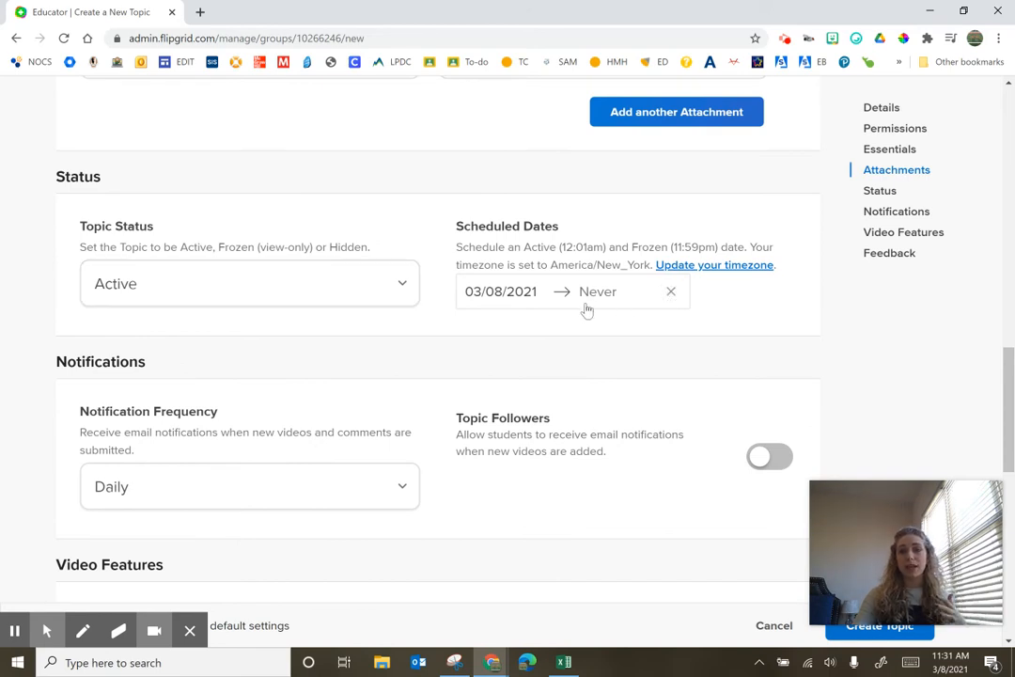
{"action": "scroll", "coordinate": [582, 307], "scroll_direction": "down", "scroll_amount": 1}
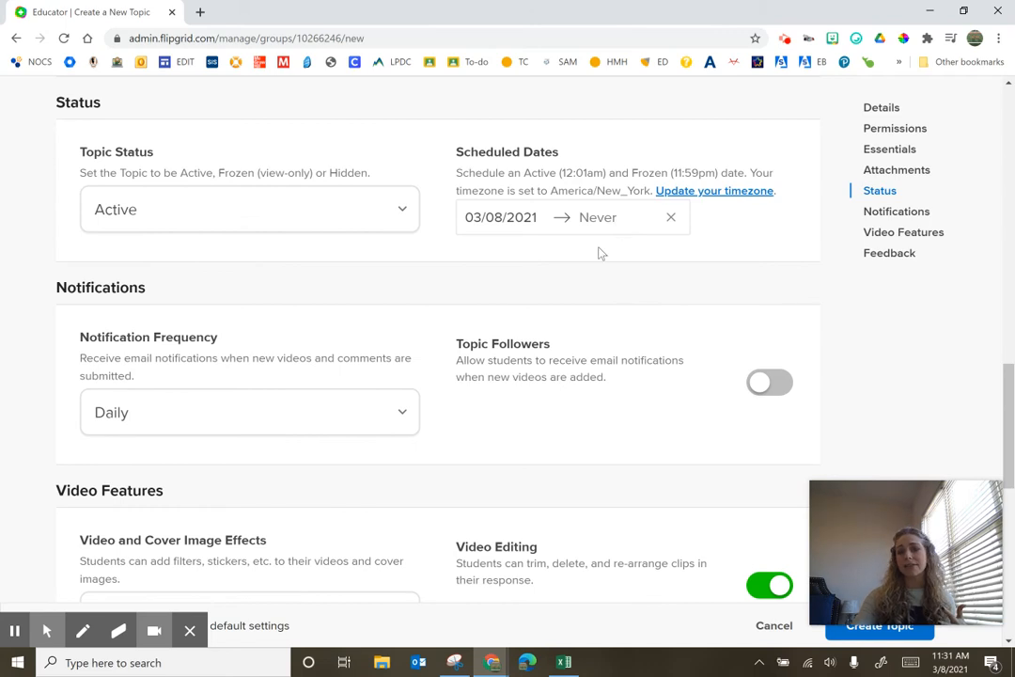
{"action": "scroll", "coordinate": [599, 254], "scroll_direction": "down", "scroll_amount": 1}
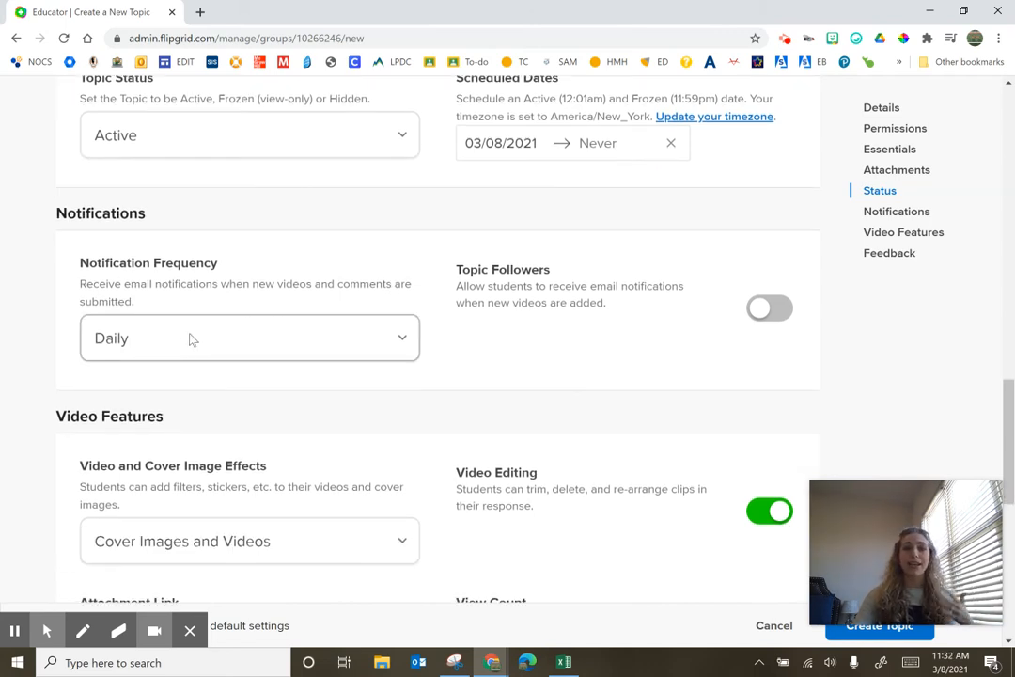
{"action": "scroll", "coordinate": [198, 329], "scroll_direction": "down", "scroll_amount": 2}
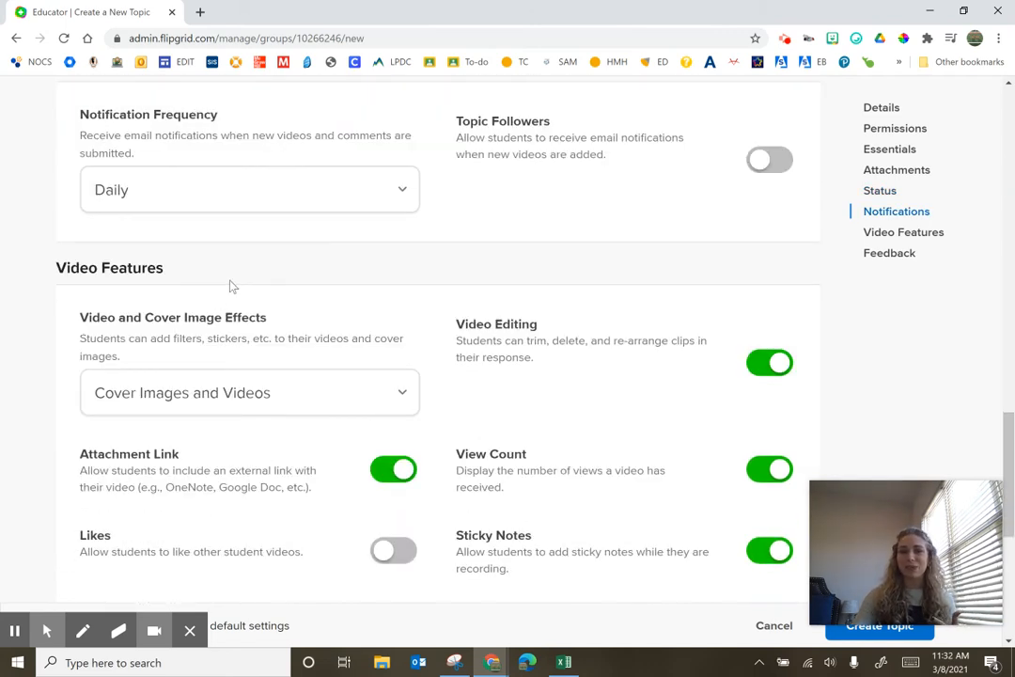
{"action": "scroll", "coordinate": [233, 287], "scroll_direction": "down", "scroll_amount": 1}
{"action": "scroll", "coordinate": [231, 287], "scroll_direction": "down", "scroll_amount": 1}
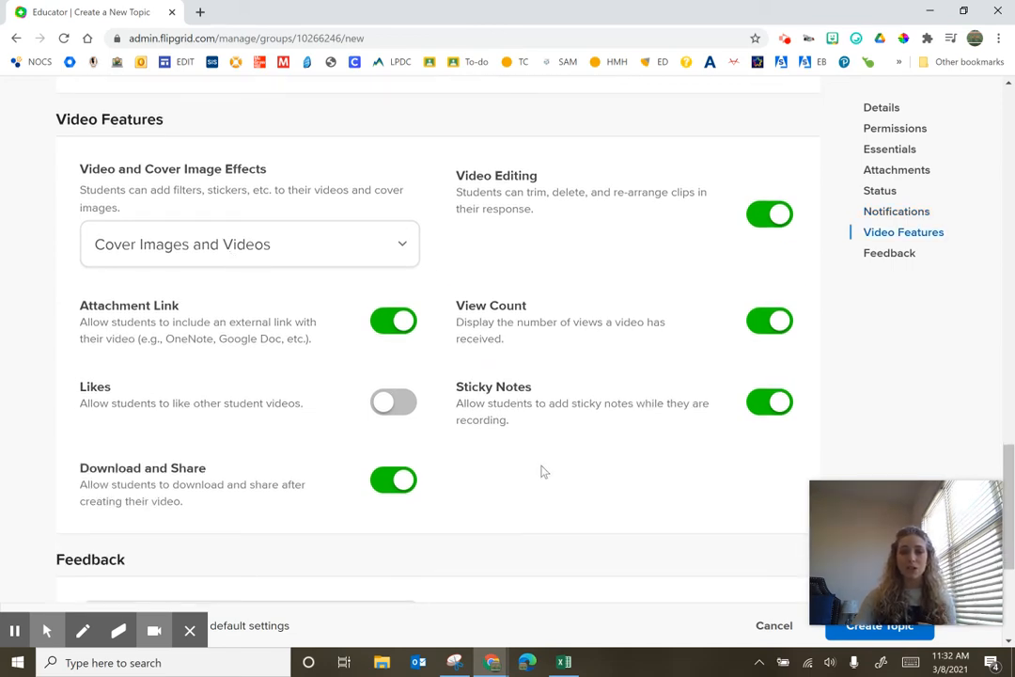
{"action": "scroll", "coordinate": [542, 471], "scroll_direction": "down", "scroll_amount": 1}
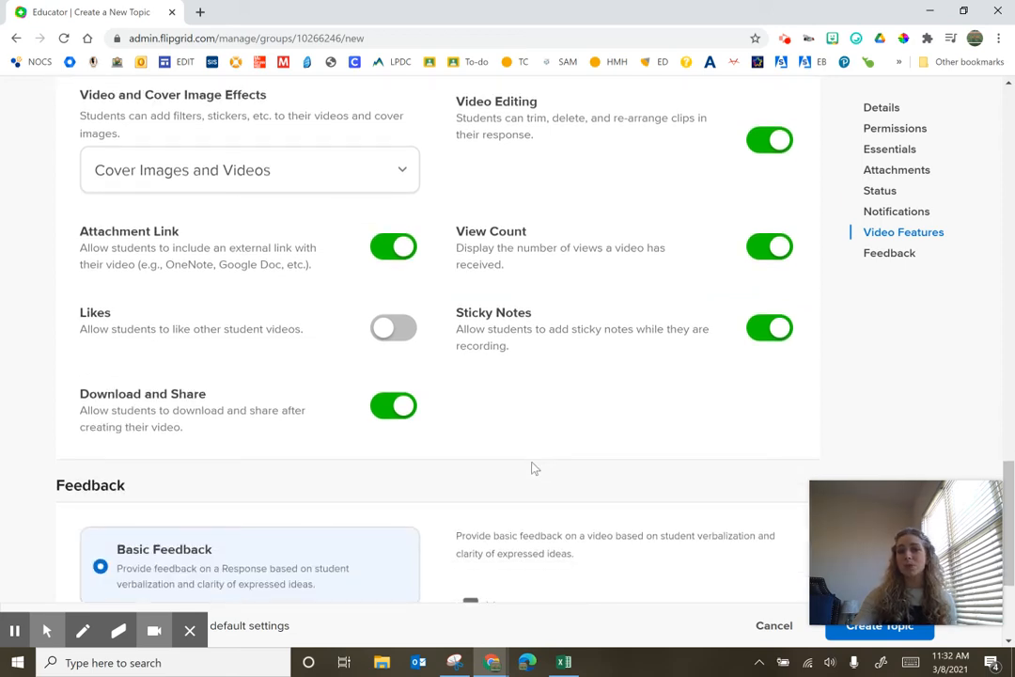
Try the Video and Cover Image Effects choices Videos Only and None, returning to Cover Images and Videos
{"action": "left_click", "coordinate": [334, 167]}
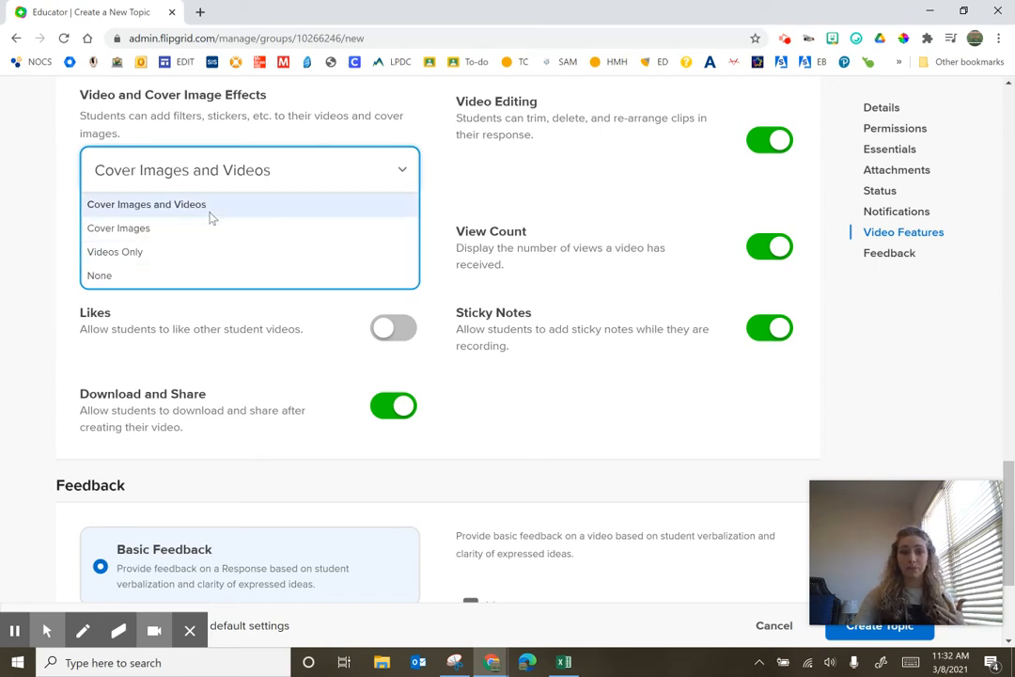
{"action": "left_click", "coordinate": [175, 265]}
{"action": "left_click", "coordinate": [181, 177]}
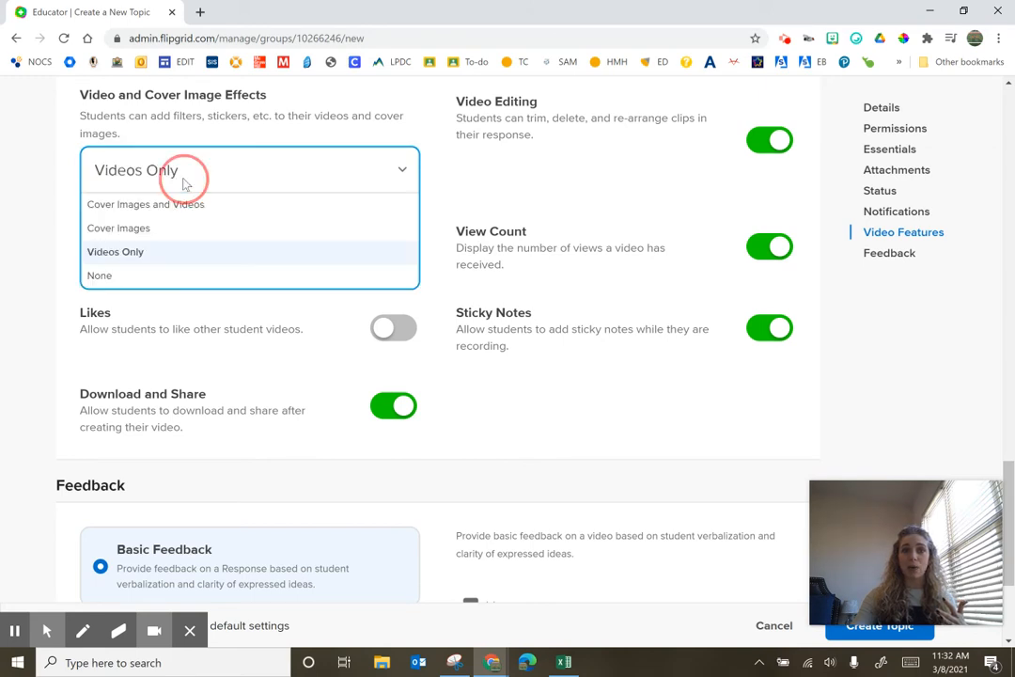
{"action": "left_click", "coordinate": [172, 280]}
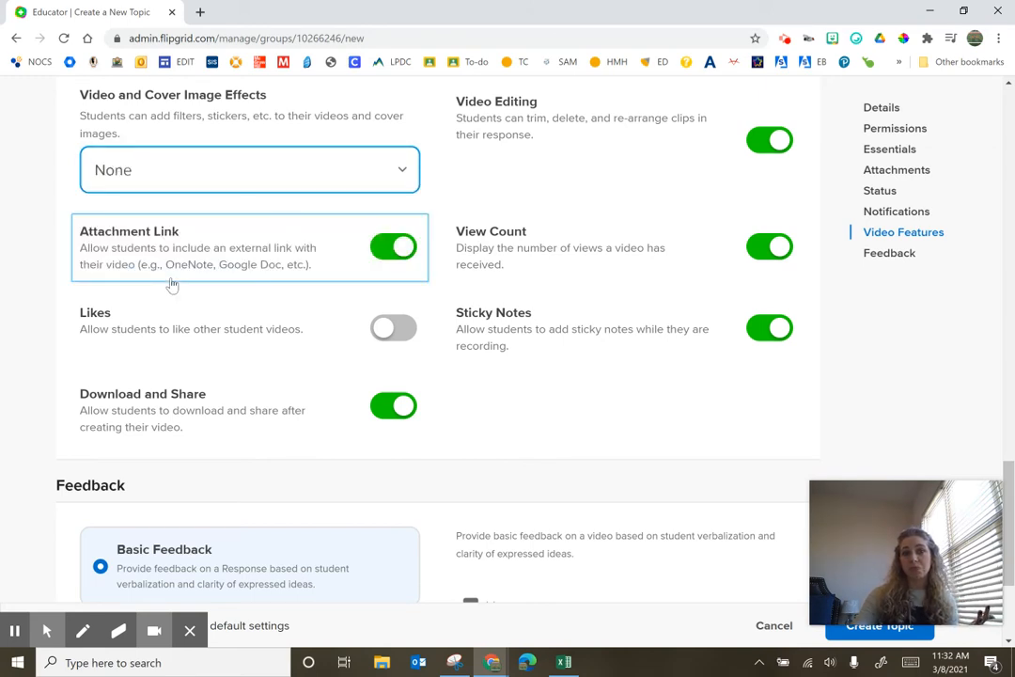
{"action": "left_click", "coordinate": [231, 166]}
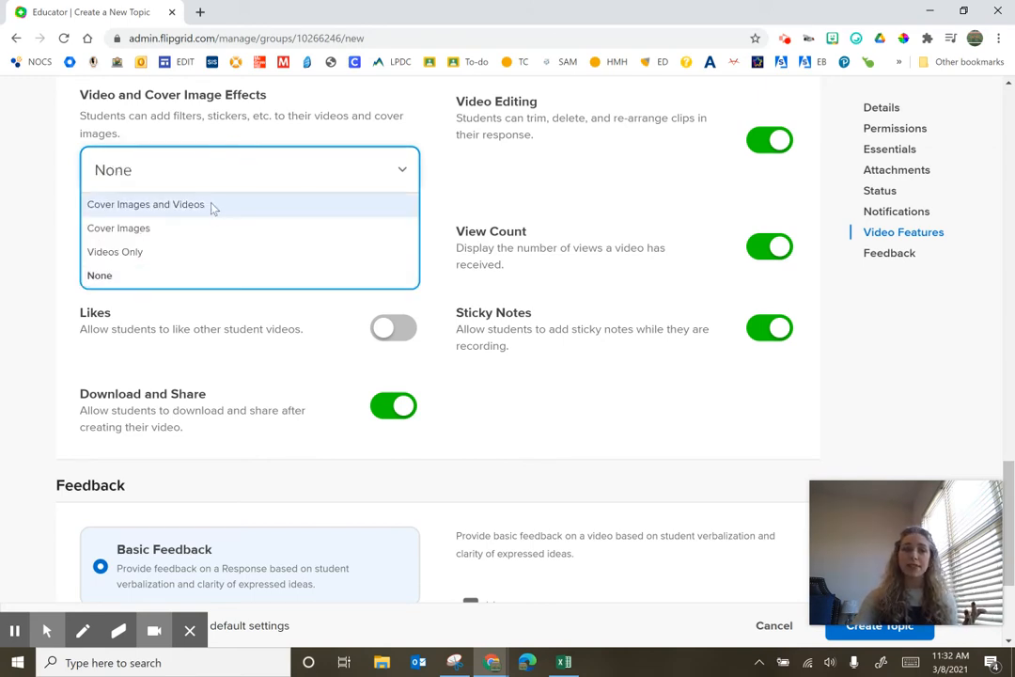
{"action": "left_click", "coordinate": [211, 205]}
Choose Custom Feedback for the topic's feedback type
{"action": "scroll", "coordinate": [534, 280], "scroll_direction": "down", "scroll_amount": 1}
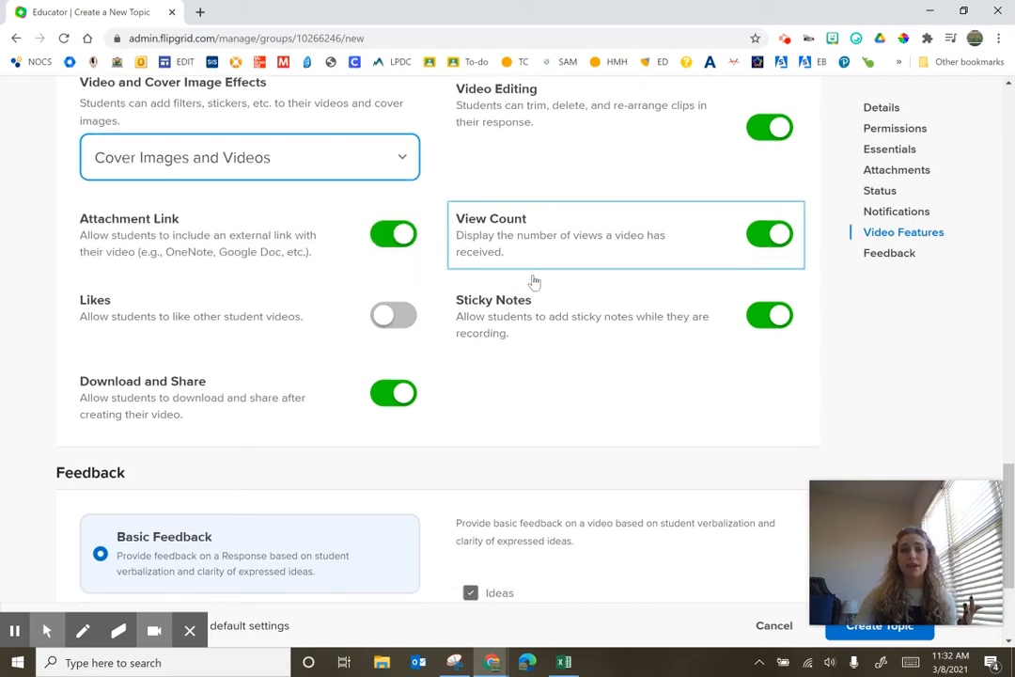
{"action": "scroll", "coordinate": [534, 280], "scroll_direction": "down", "scroll_amount": 2}
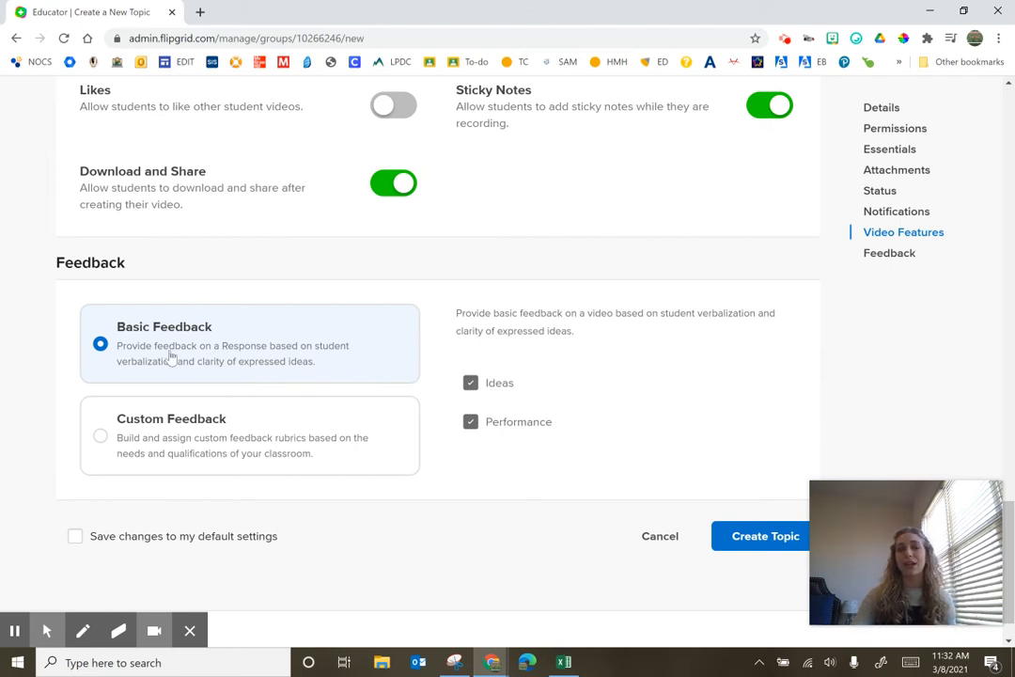
{"action": "left_click", "coordinate": [155, 452]}
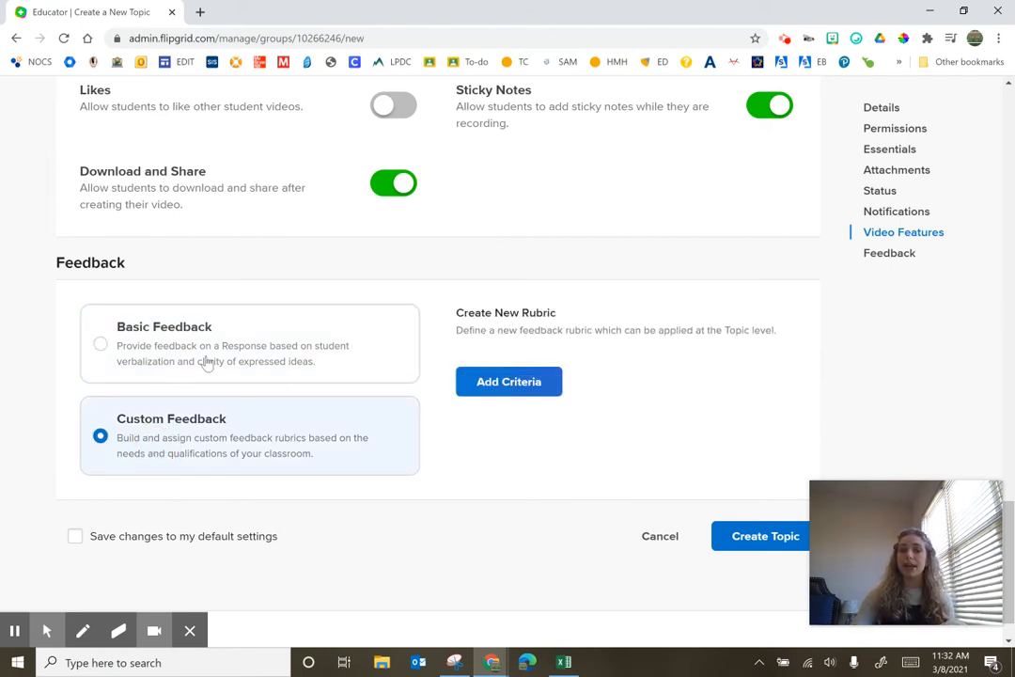
{"action": "left_click", "coordinate": [205, 366]}
{"action": "left_click", "coordinate": [181, 423]}
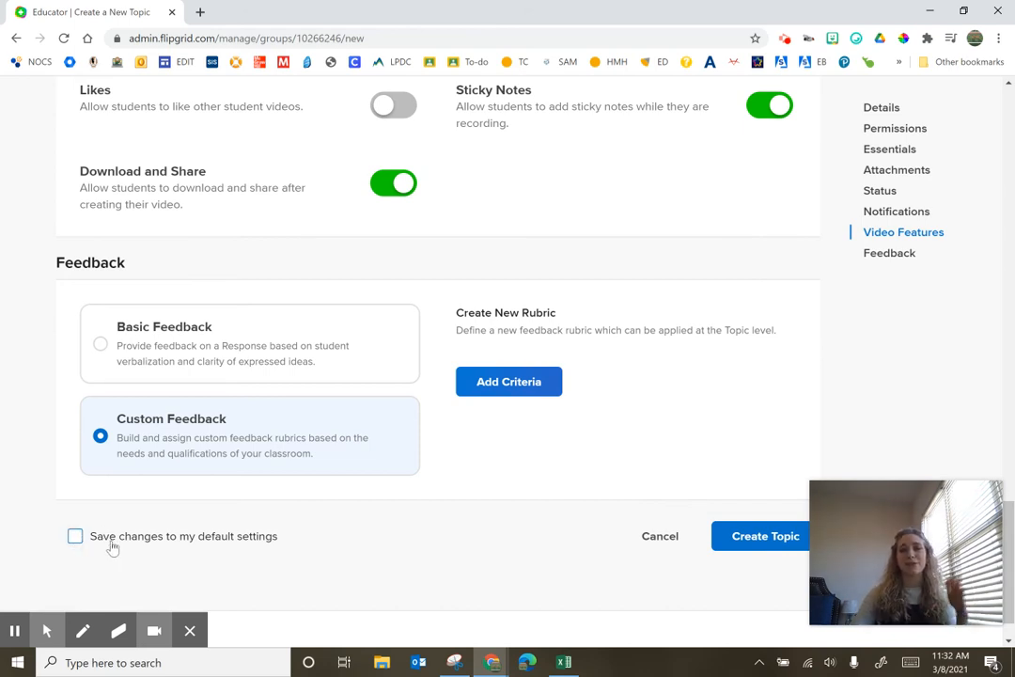
Attempt to create the topic
{"action": "scroll", "coordinate": [108, 547], "scroll_direction": "up", "scroll_amount": 3}
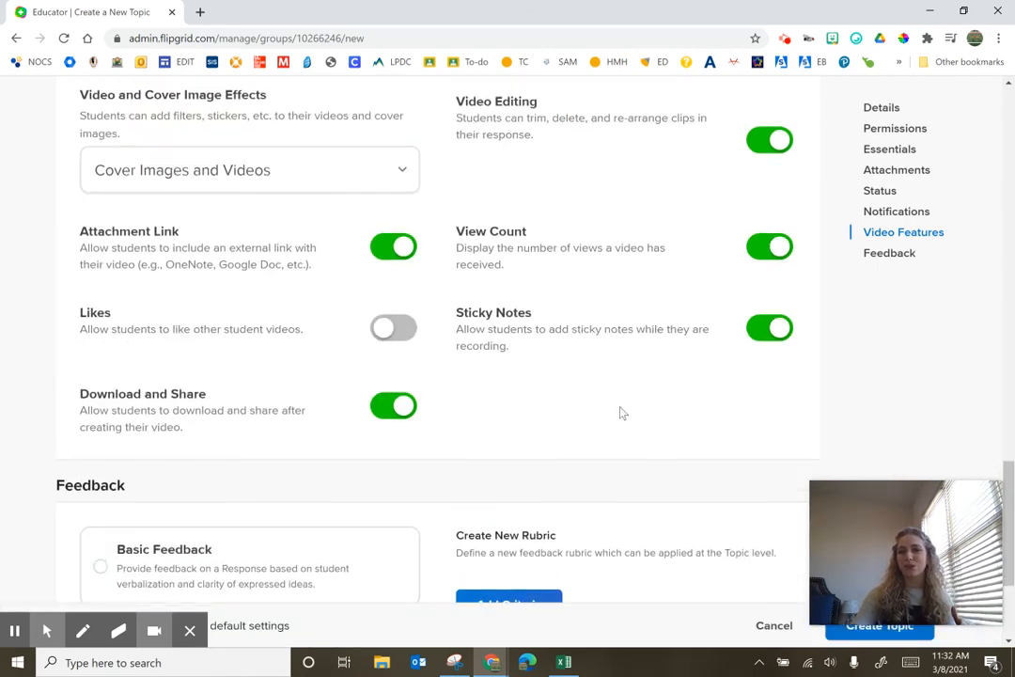
{"action": "scroll", "coordinate": [620, 413], "scroll_direction": "up", "scroll_amount": 1}
{"action": "scroll", "coordinate": [620, 413], "scroll_direction": "down", "scroll_amount": 1}
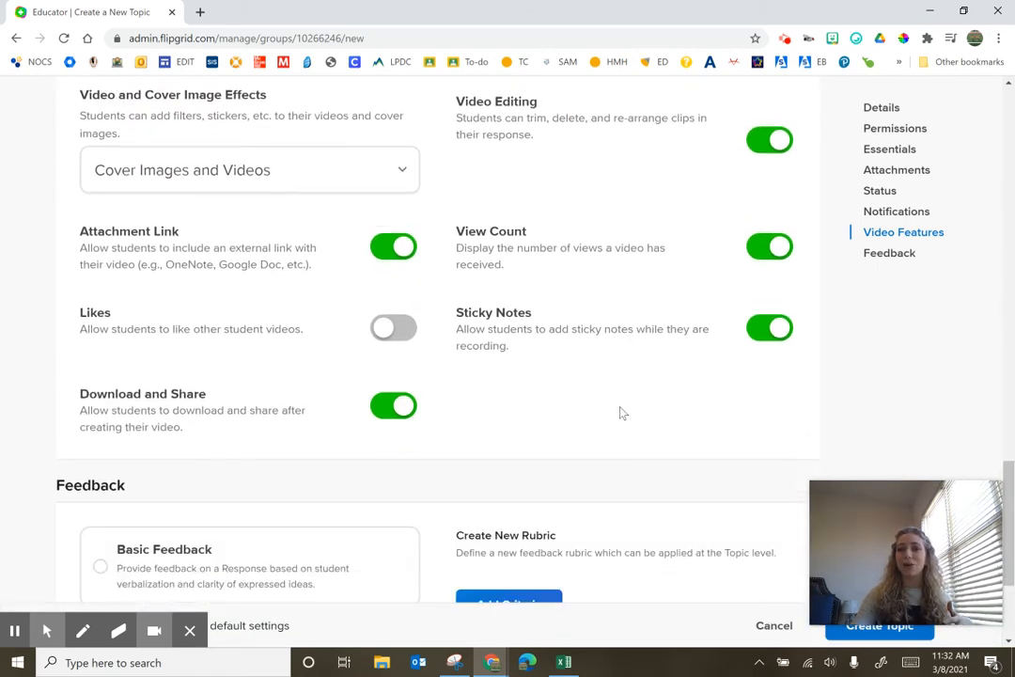
{"action": "scroll", "coordinate": [615, 409], "scroll_direction": "down", "scroll_amount": 3}
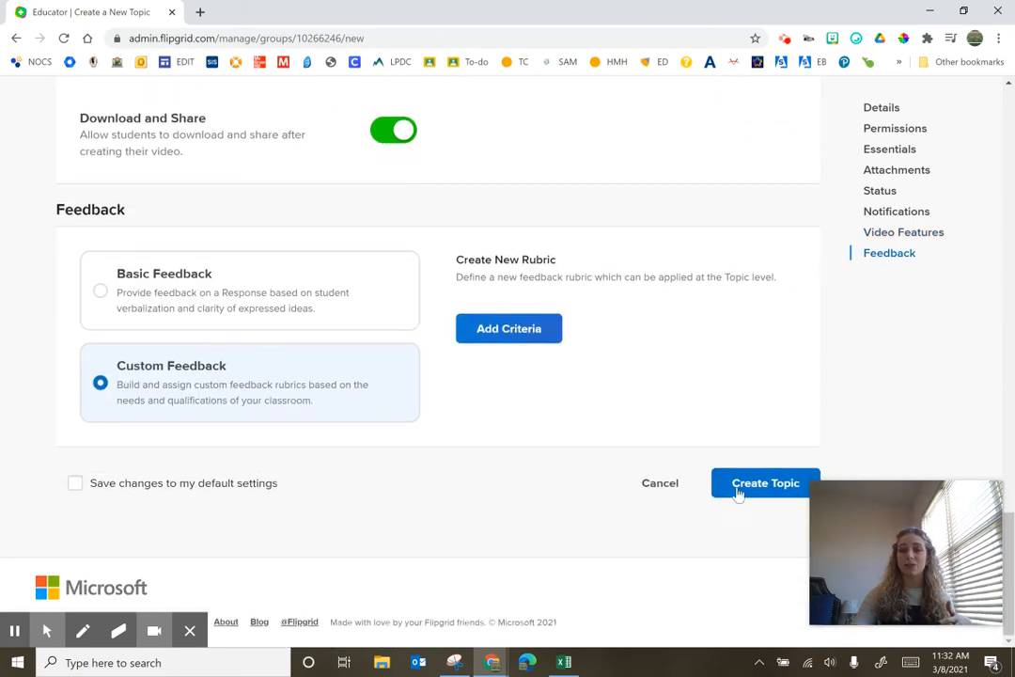
{"action": "left_click", "coordinate": [742, 489]}
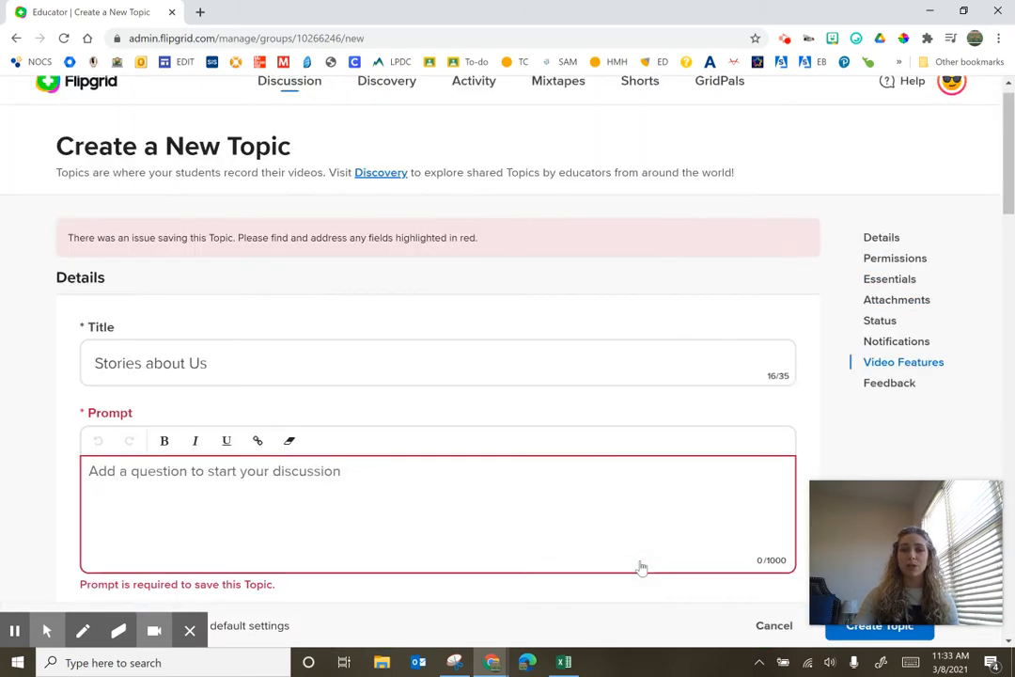
Enter the prompt Read the directions and create the topic
{"action": "left_click", "coordinate": [278, 530]}
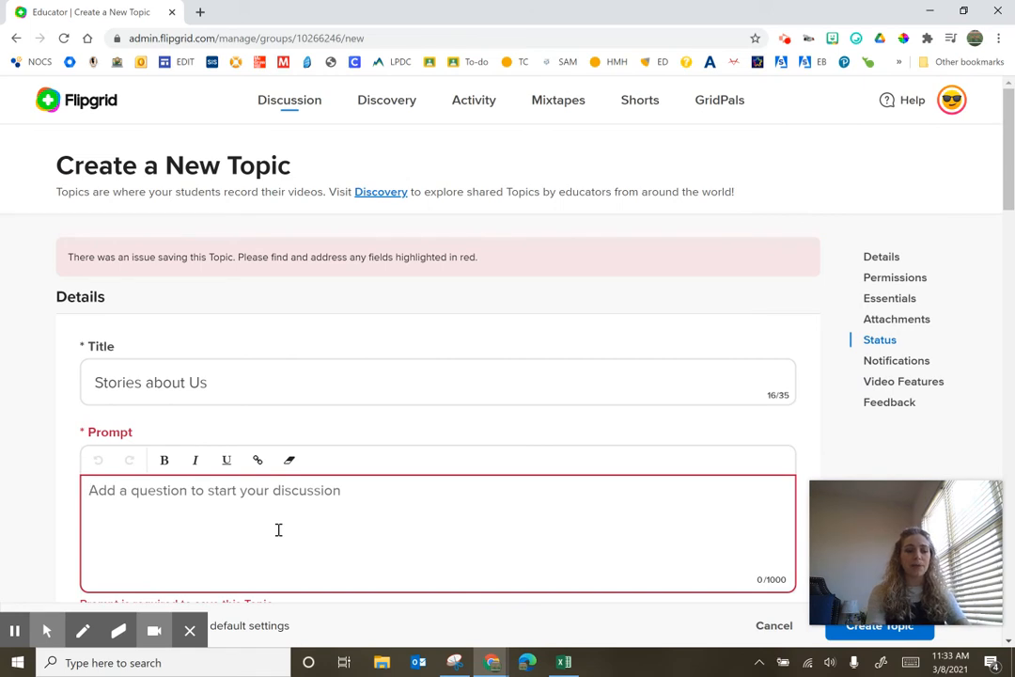
{"action": "type", "text": "Rea"}
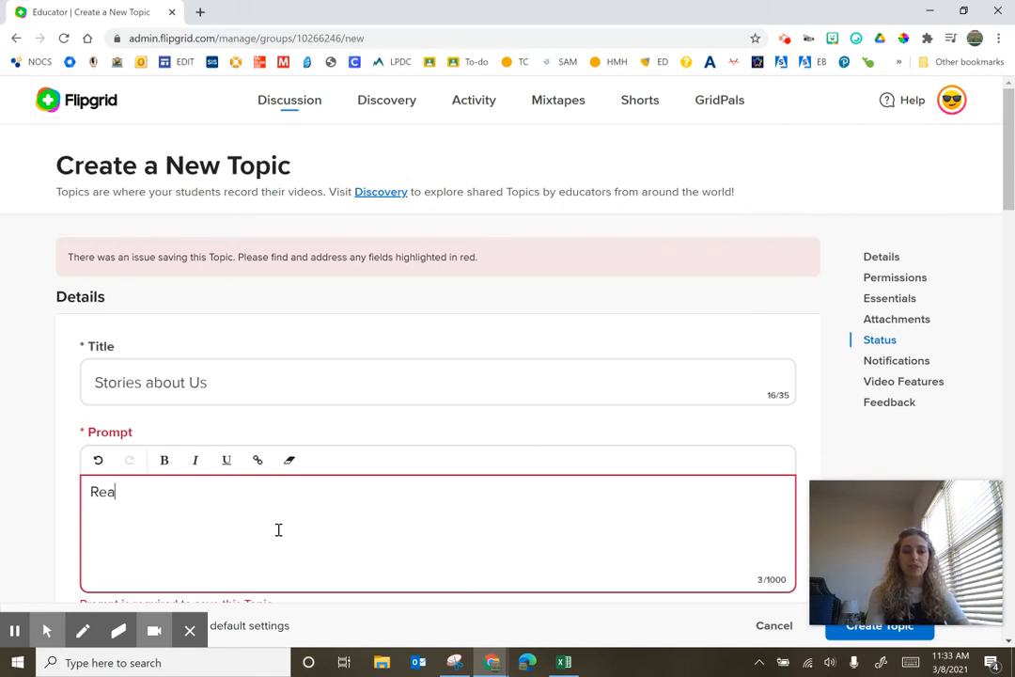
{"action": "type", "text": "d the directions"}
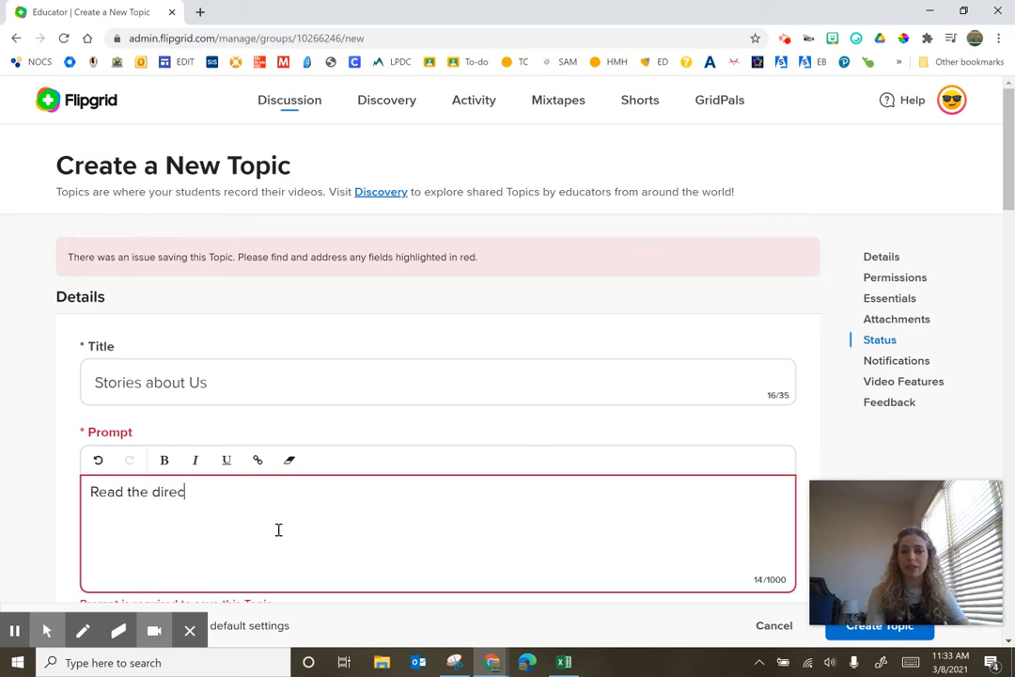
{"action": "left_click", "coordinate": [891, 631]}
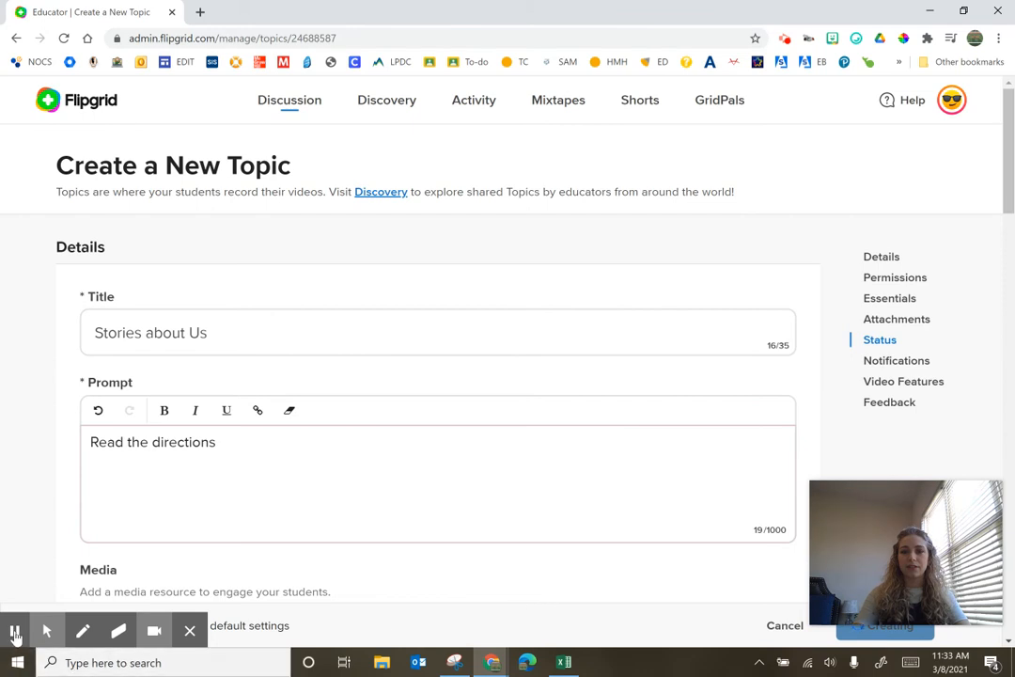
Copy the new topic's share link
{"action": "left_click", "coordinate": [15, 634]}
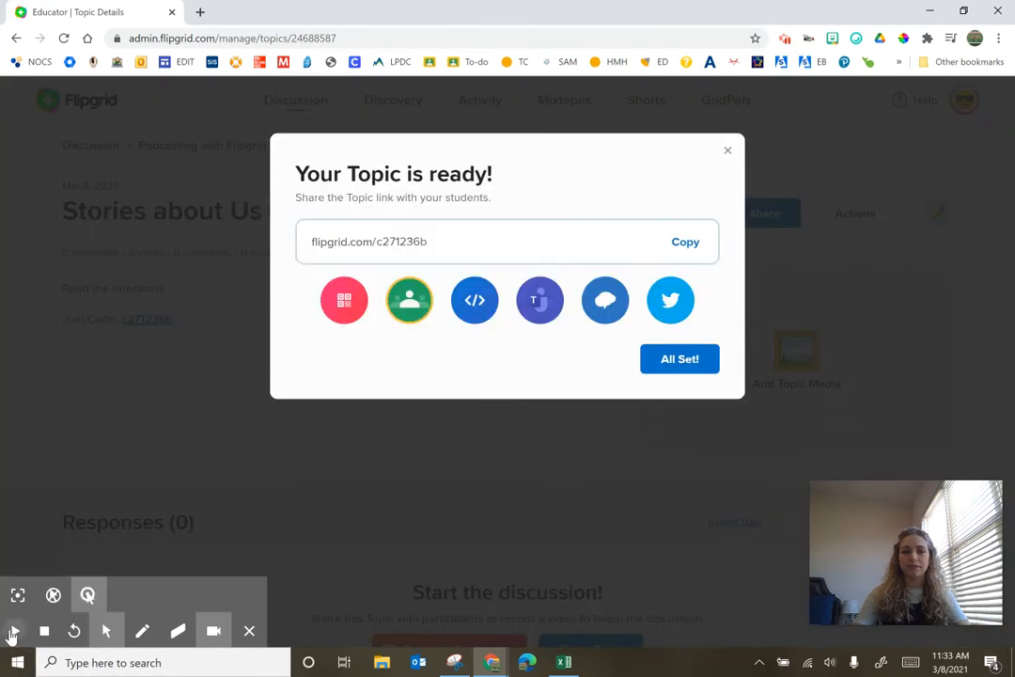
{"action": "left_click", "coordinate": [11, 635]}
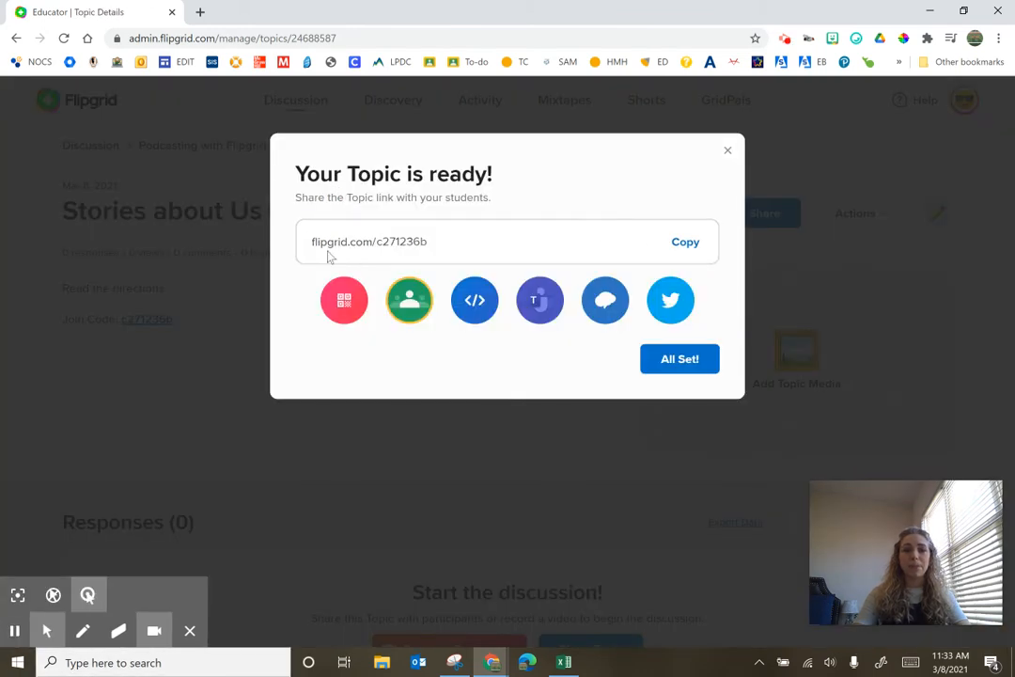
{"action": "left_click", "coordinate": [687, 248]}
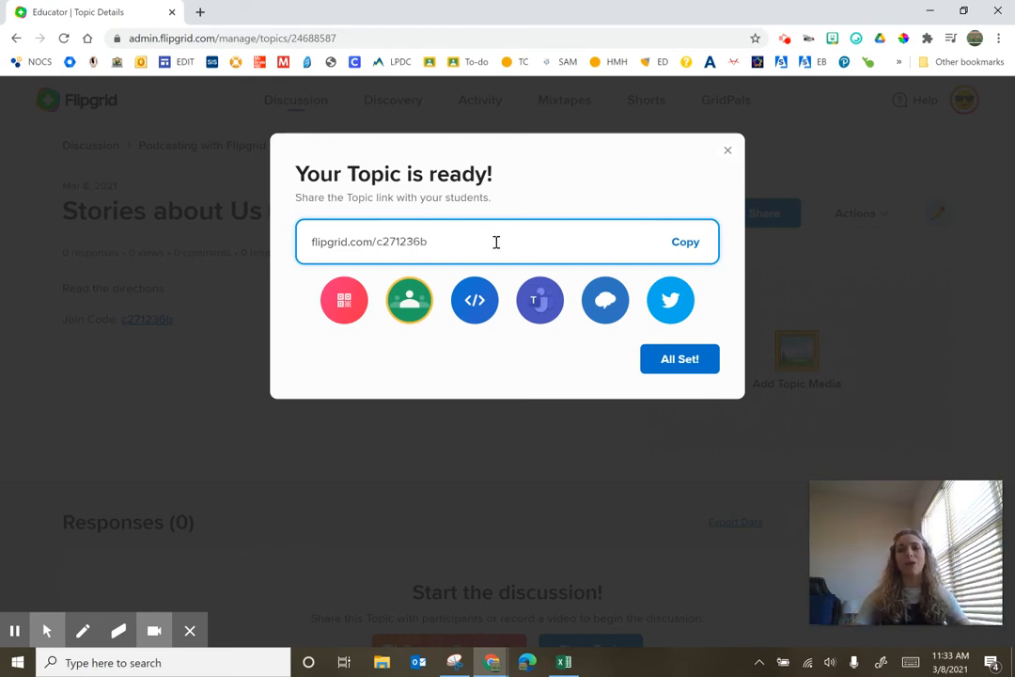
Close the topic-ready dialog and open the copied topic link in a new browser tab
{"action": "left_click", "coordinate": [727, 150]}
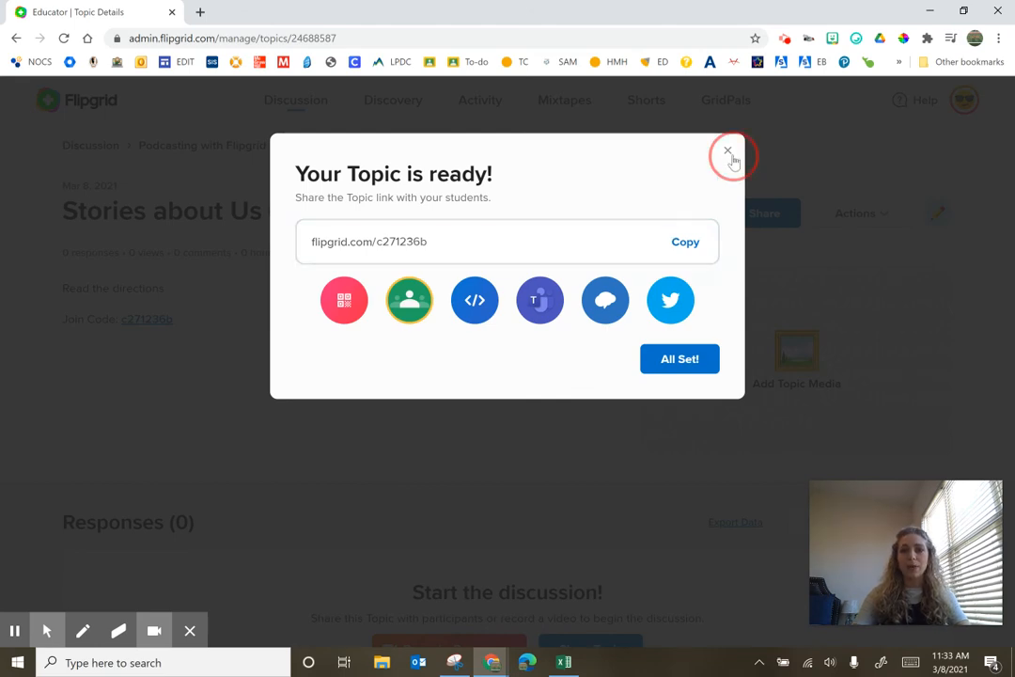
{"action": "left_click", "coordinate": [200, 12]}
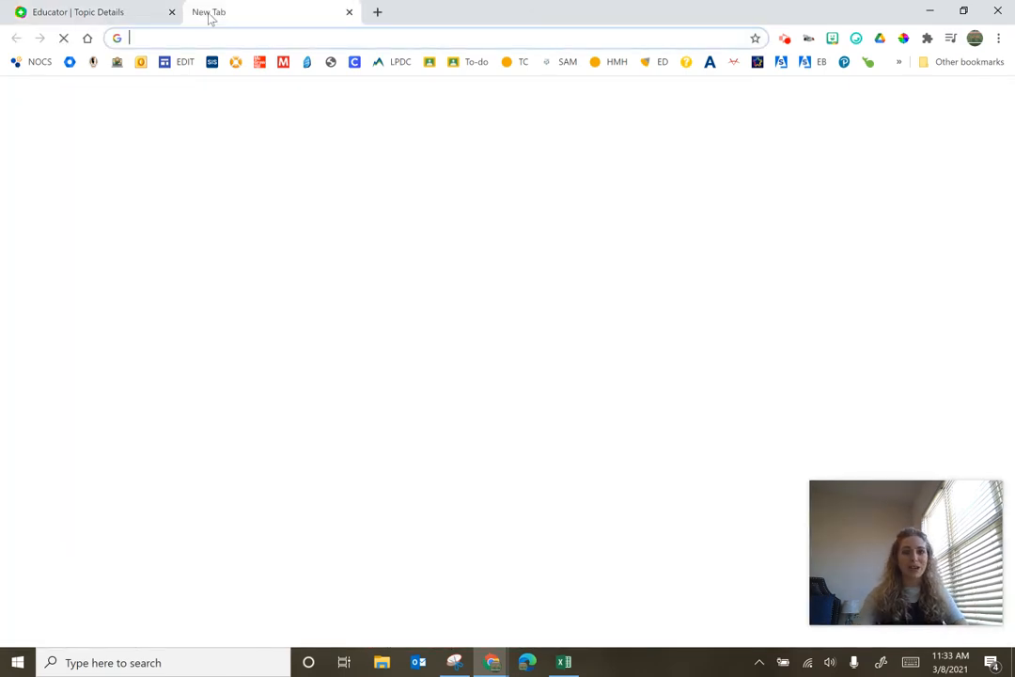
{"action": "key", "text": "ctrl+v"}
{"action": "key", "text": "Return"}
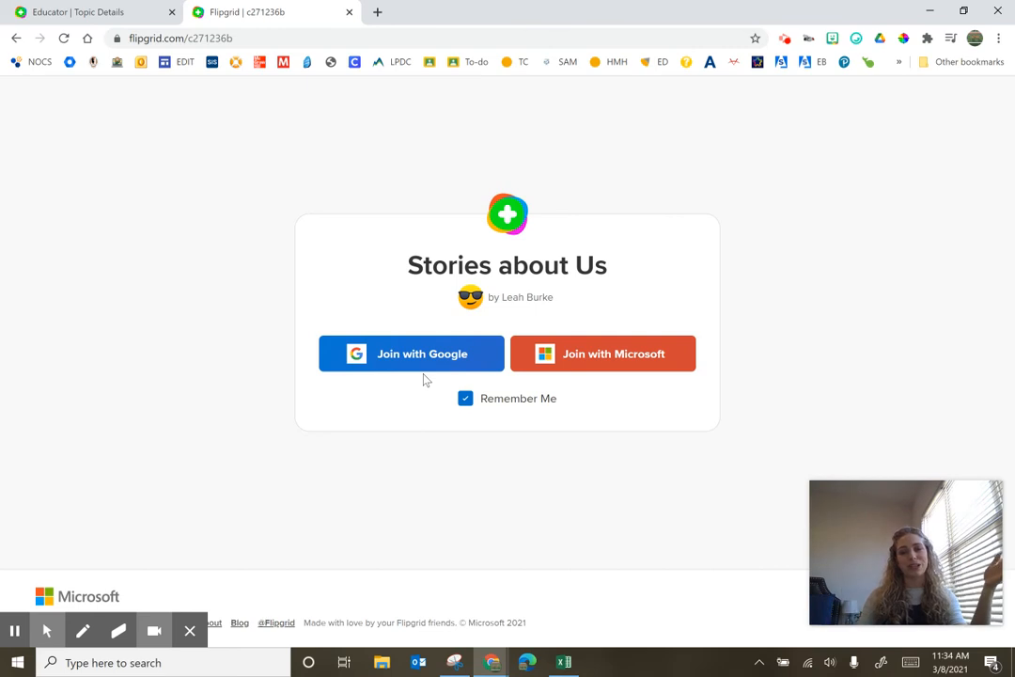
Join the topic with Google and open the recorder to record a response
{"action": "left_click", "coordinate": [444, 355]}
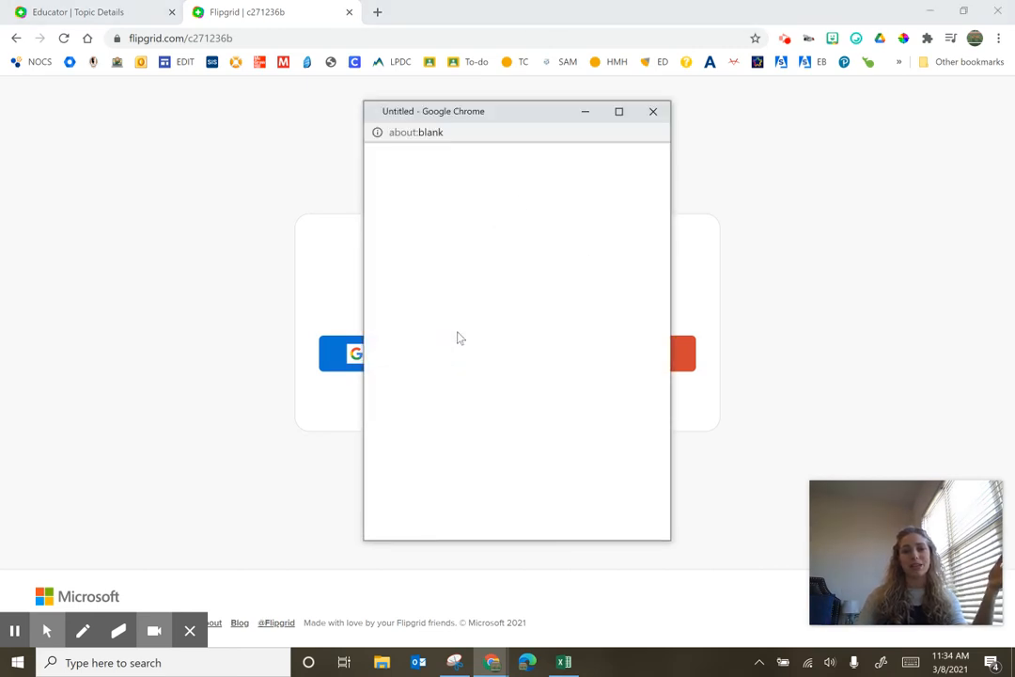
{"action": "left_click", "coordinate": [14, 630]}
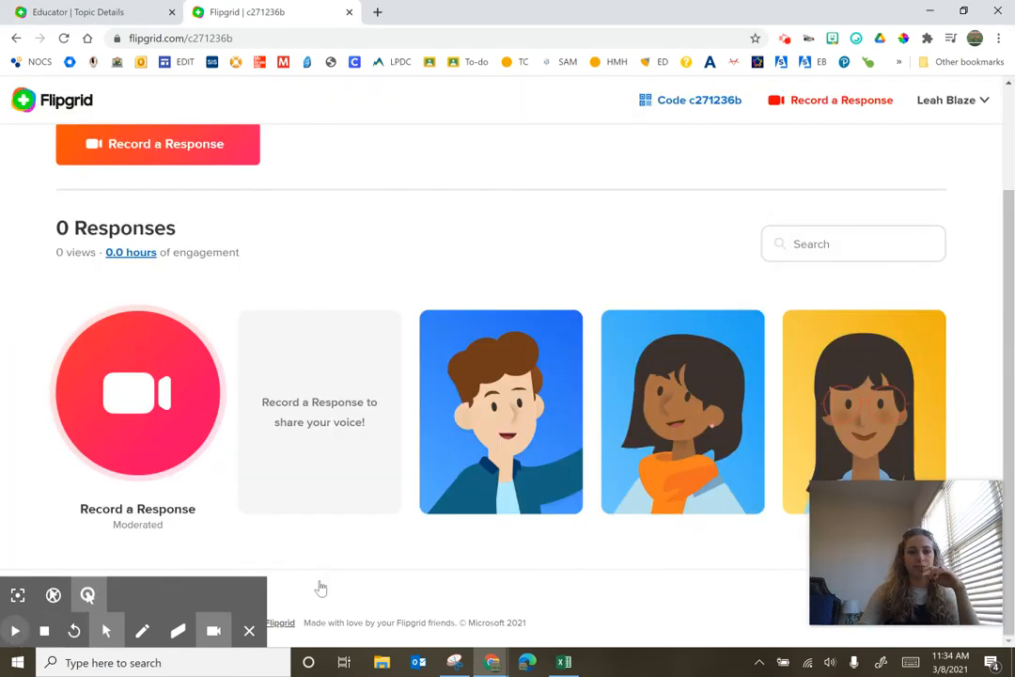
{"action": "scroll", "coordinate": [339, 593], "scroll_direction": "up", "scroll_amount": 3}
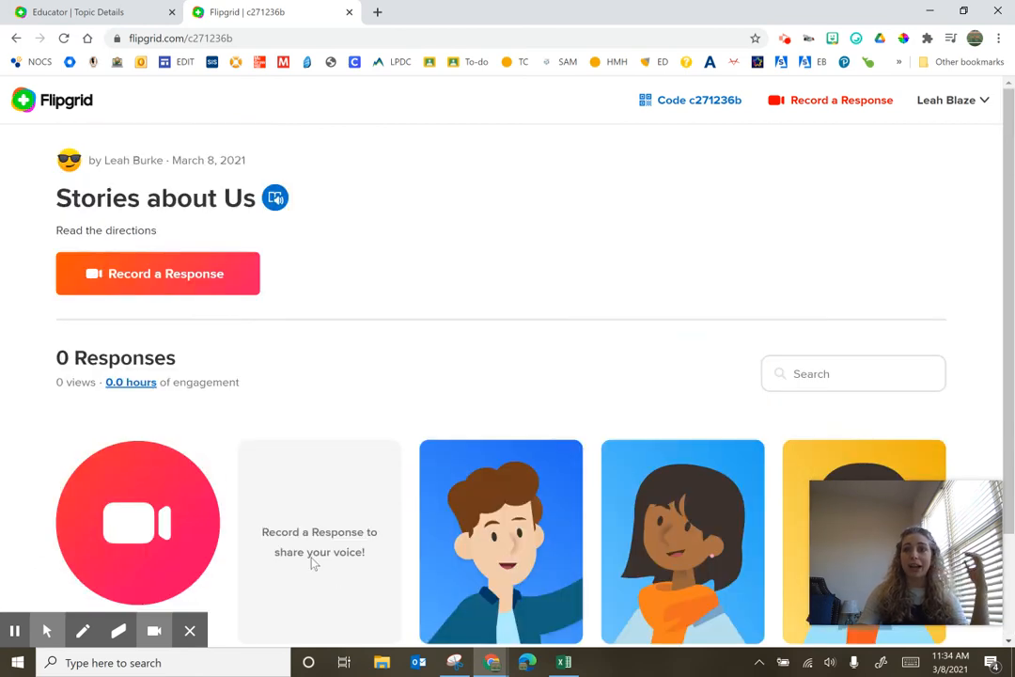
{"action": "left_click", "coordinate": [121, 279]}
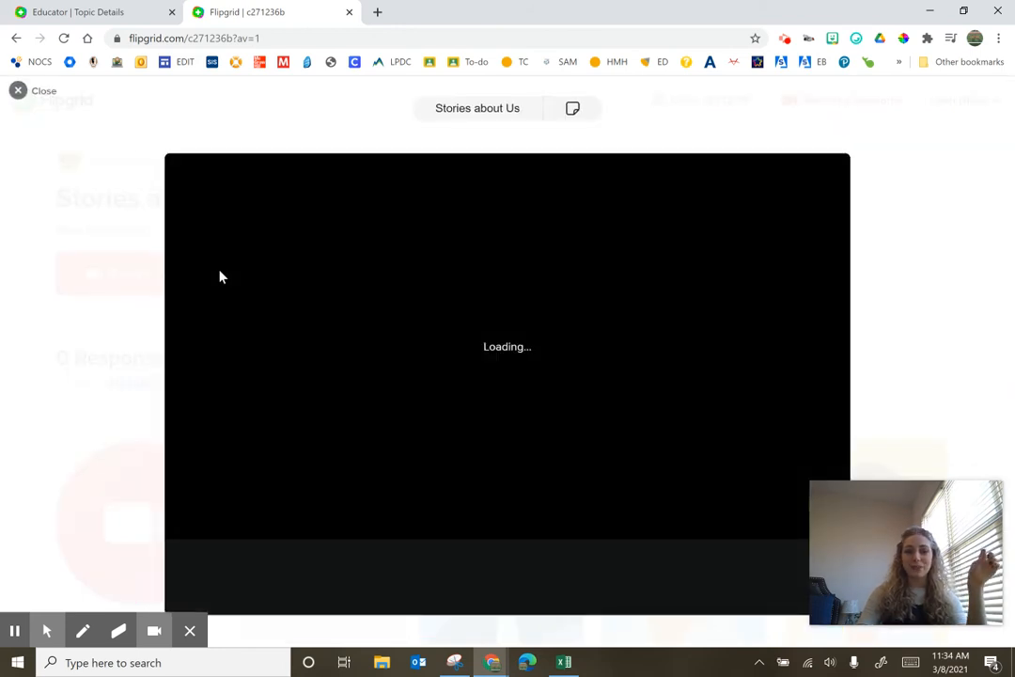
{"action": "left_click", "coordinate": [252, 143]}
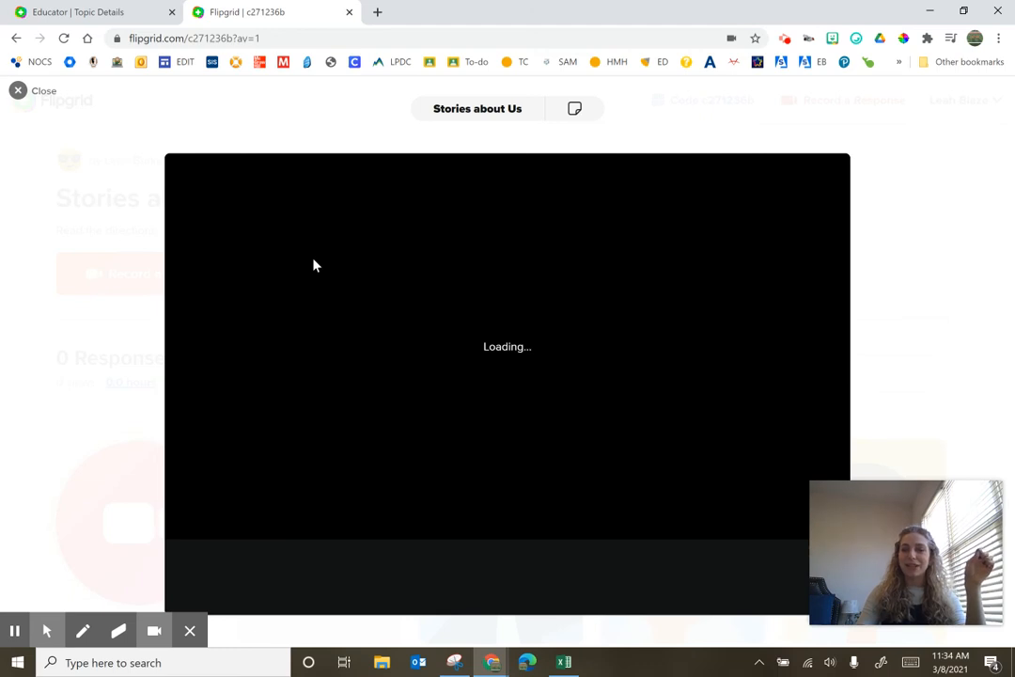
{"action": "mouse_move", "coordinate": [15, 632]}
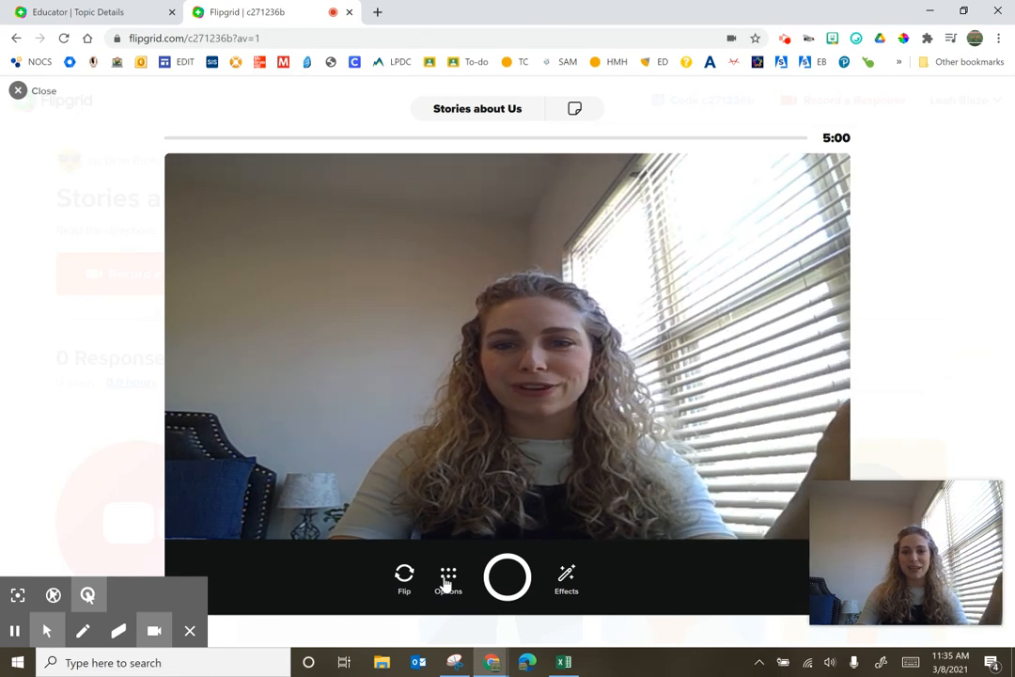
Switch the recorder to Mic only mode and record a short audio response
{"action": "left_click", "coordinate": [448, 583]}
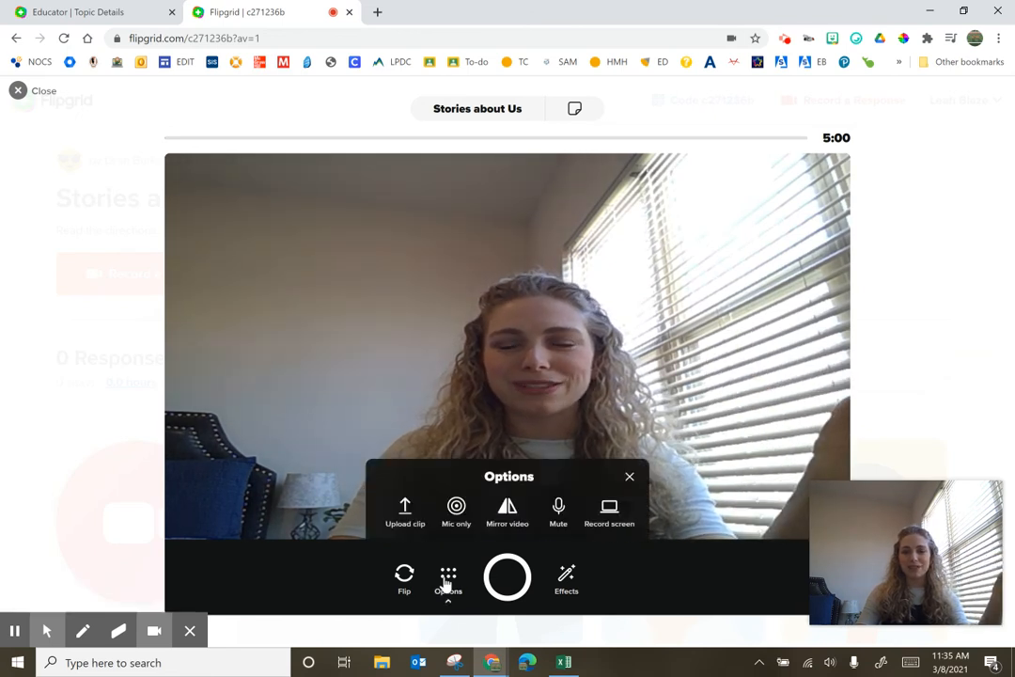
{"action": "left_click", "coordinate": [458, 526]}
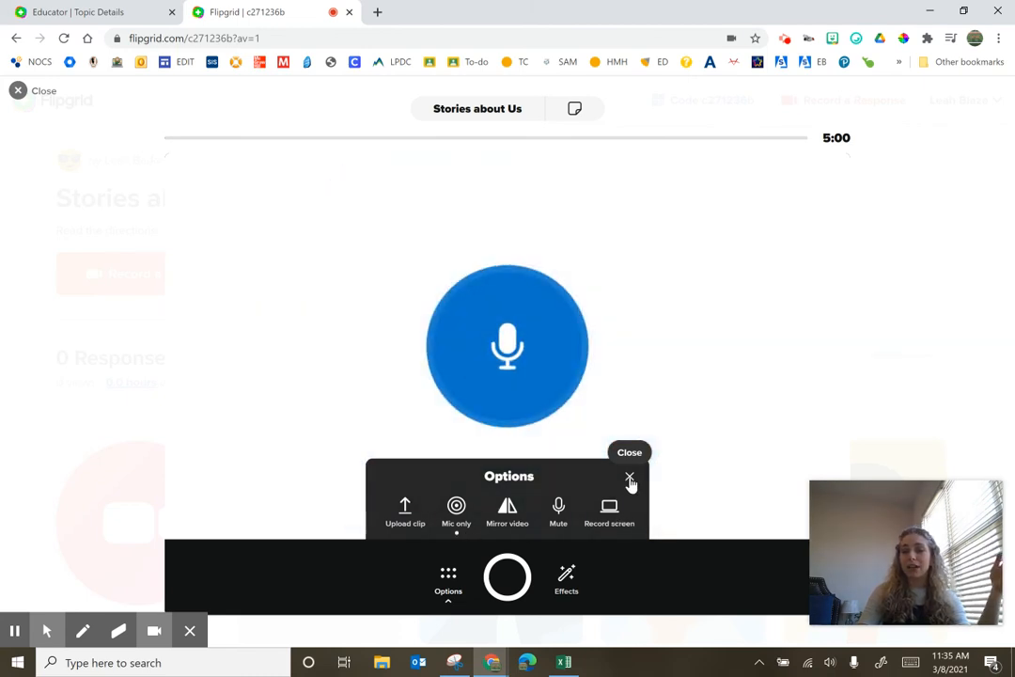
{"action": "left_click", "coordinate": [630, 478]}
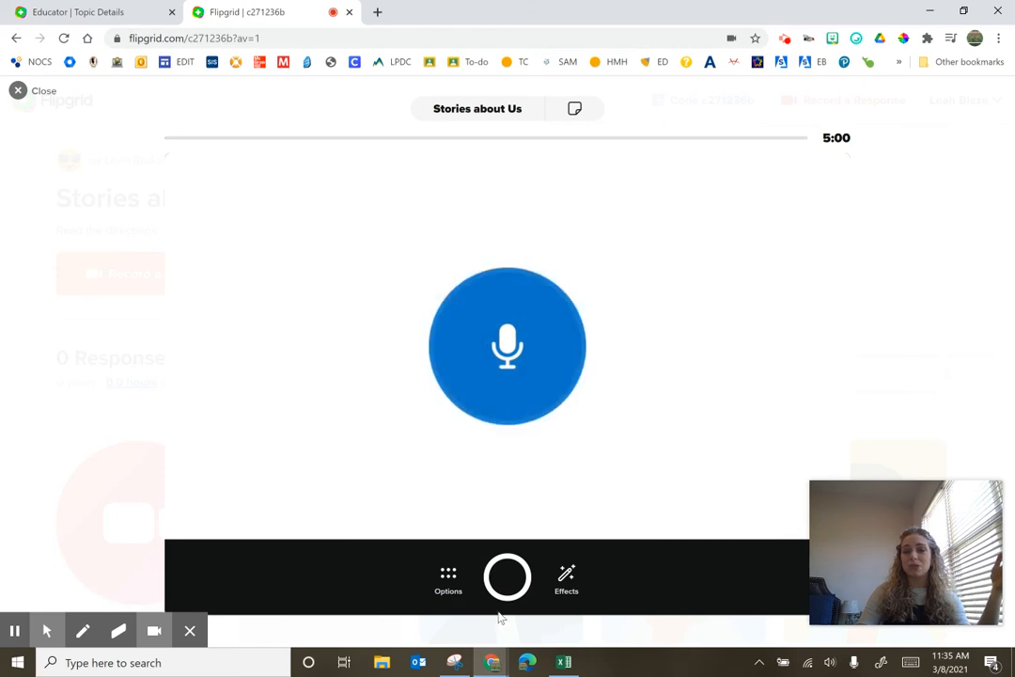
{"action": "left_click", "coordinate": [508, 579]}
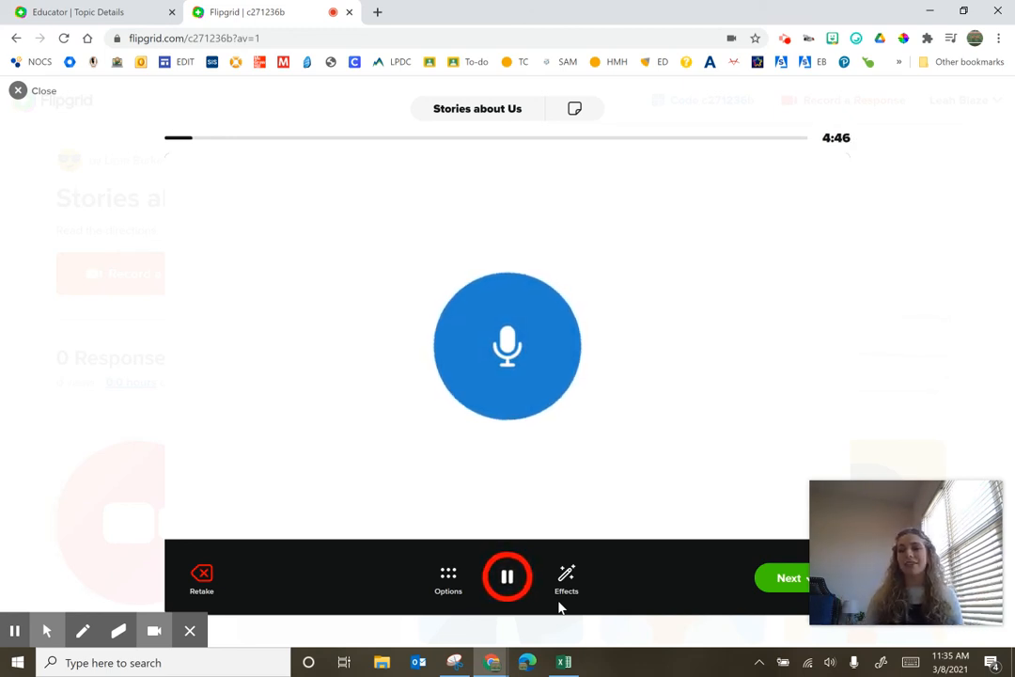
{"action": "left_click", "coordinate": [509, 578]}
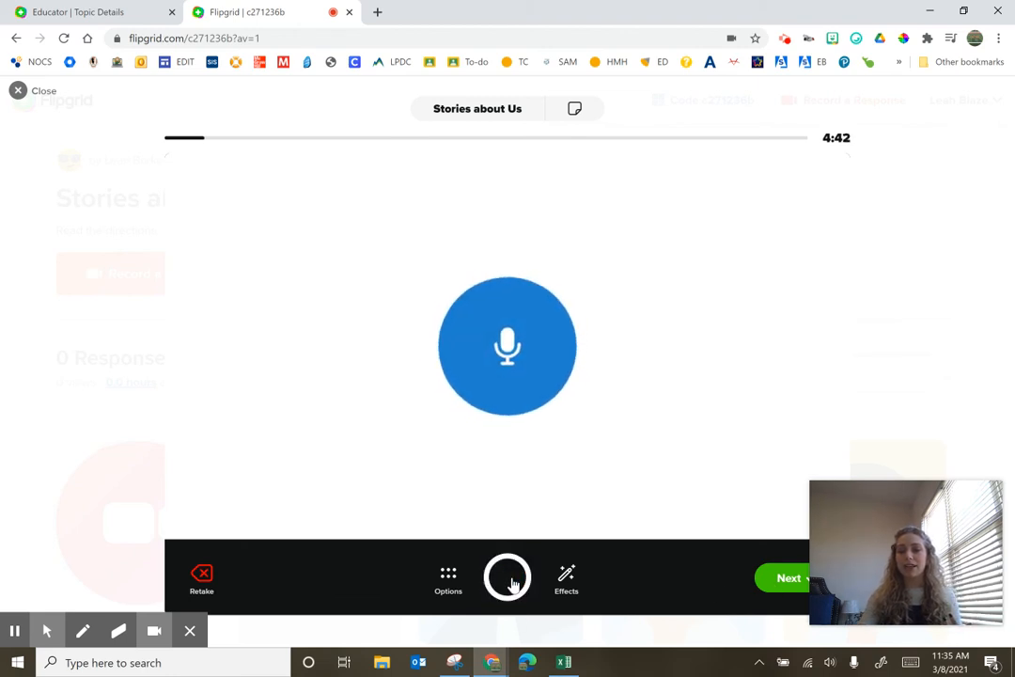
Review the recorded clip and continue to the Submit your video screen
{"action": "left_click", "coordinate": [784, 580]}
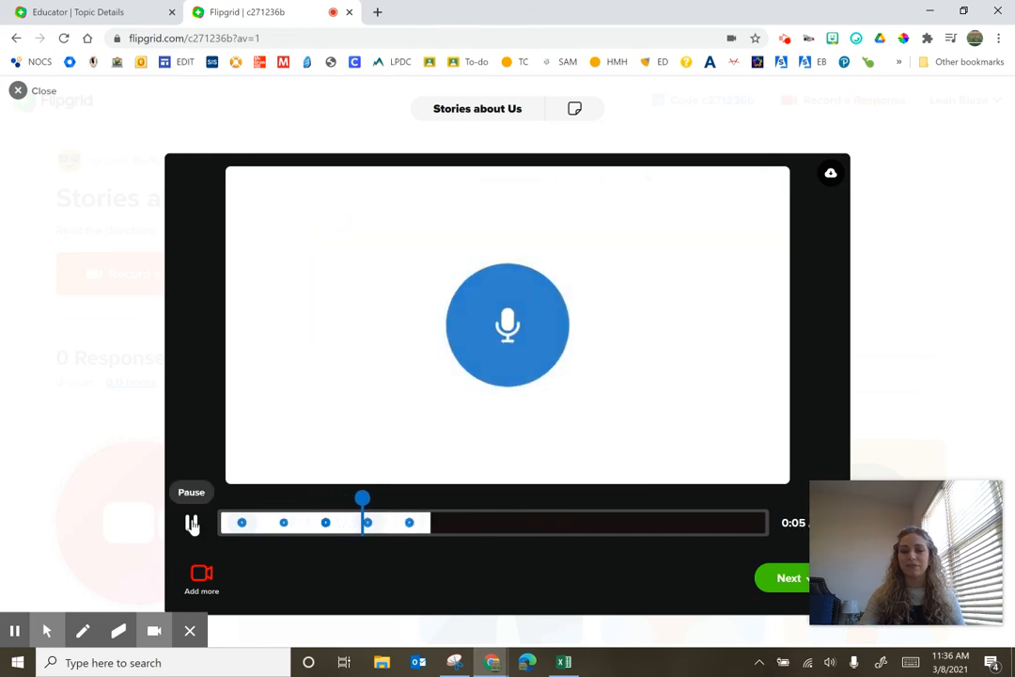
{"action": "left_click", "coordinate": [191, 525]}
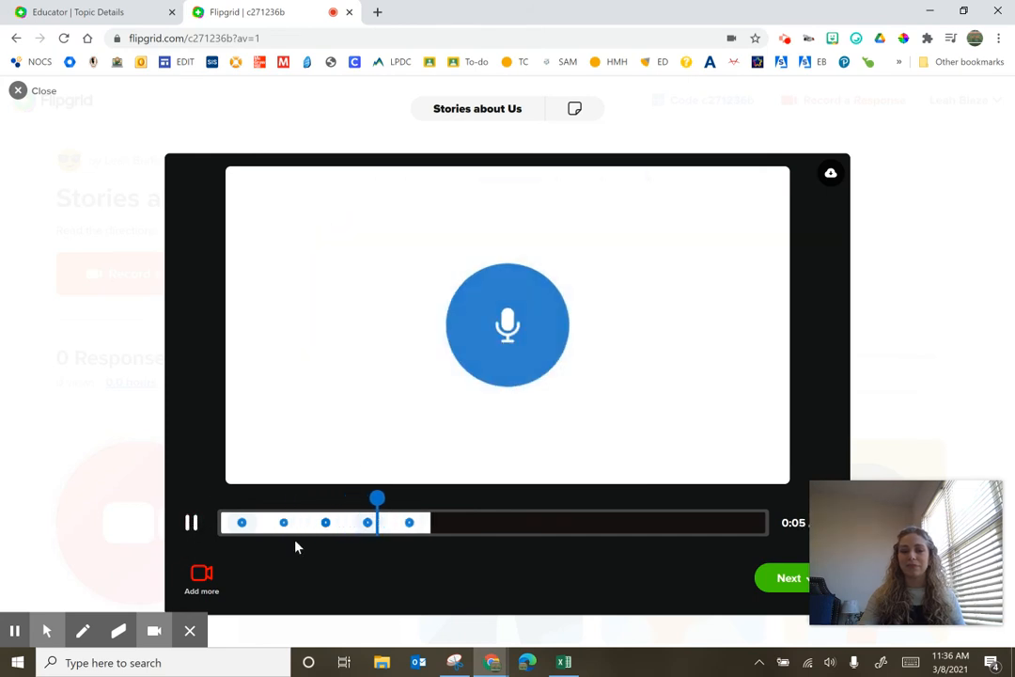
{"action": "left_click", "coordinate": [789, 579]}
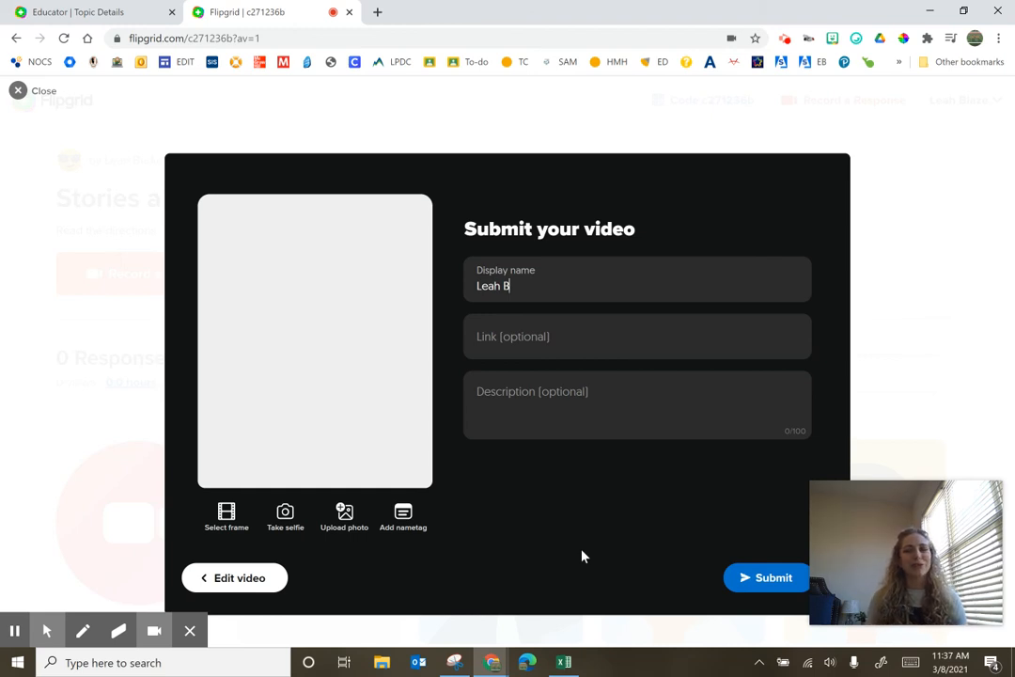
{"action": "left_click", "coordinate": [15, 629]}
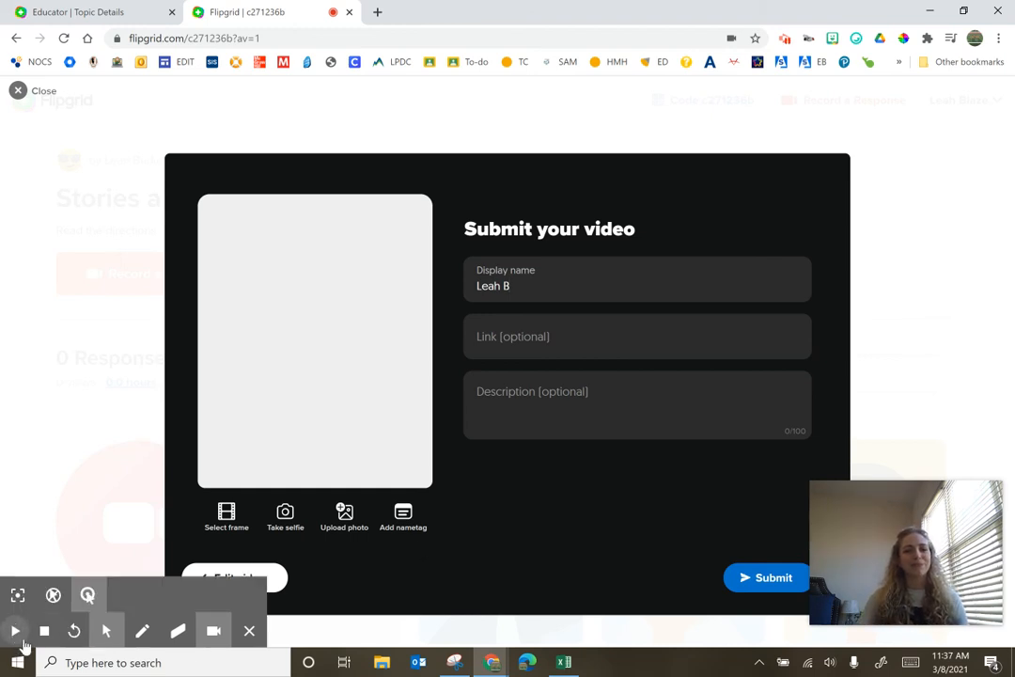